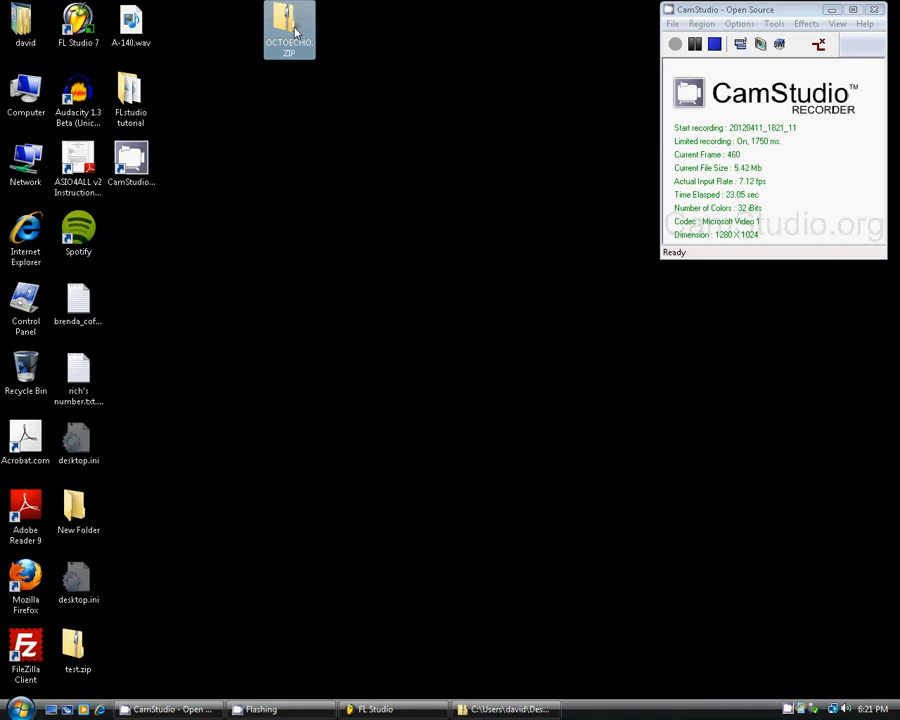
Open OCTOECHO.ZIP from the desktop, start extracting all its files and browse for a destination folder.
double_click(292, 30)
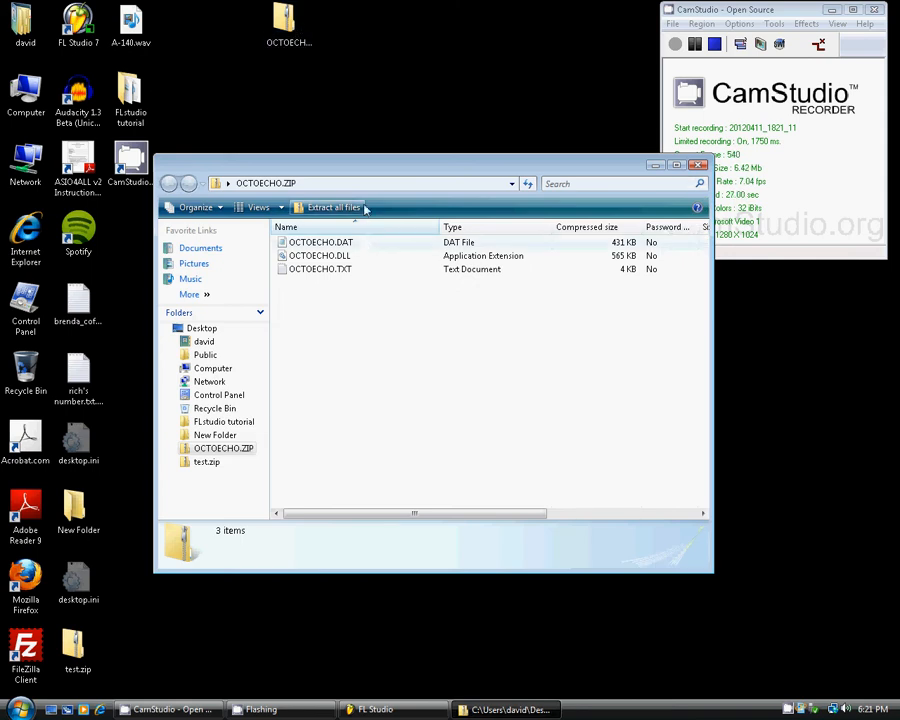
click(352, 209)
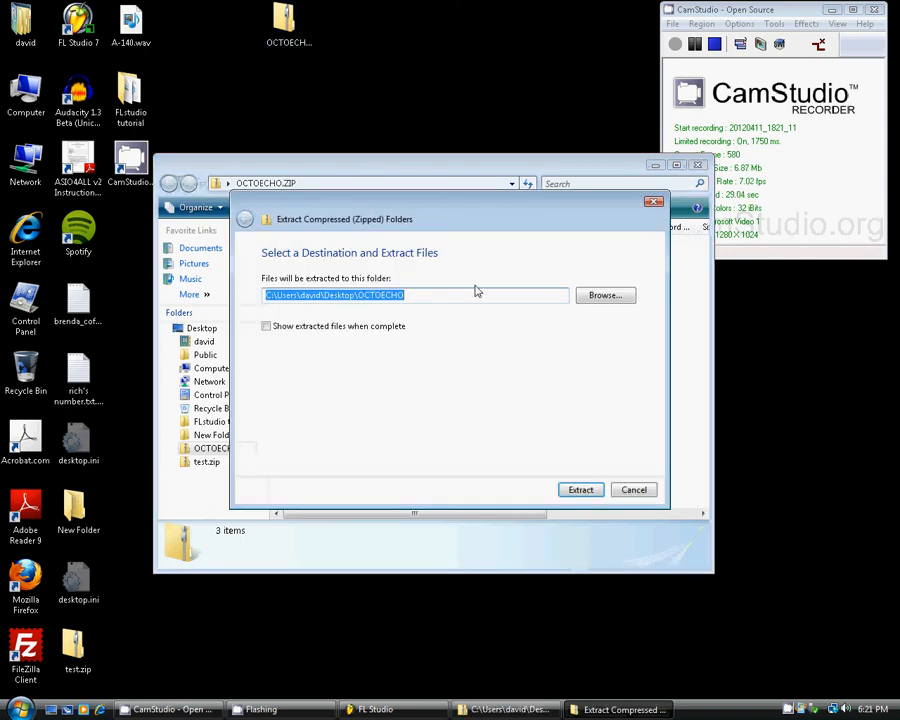
click(418, 295)
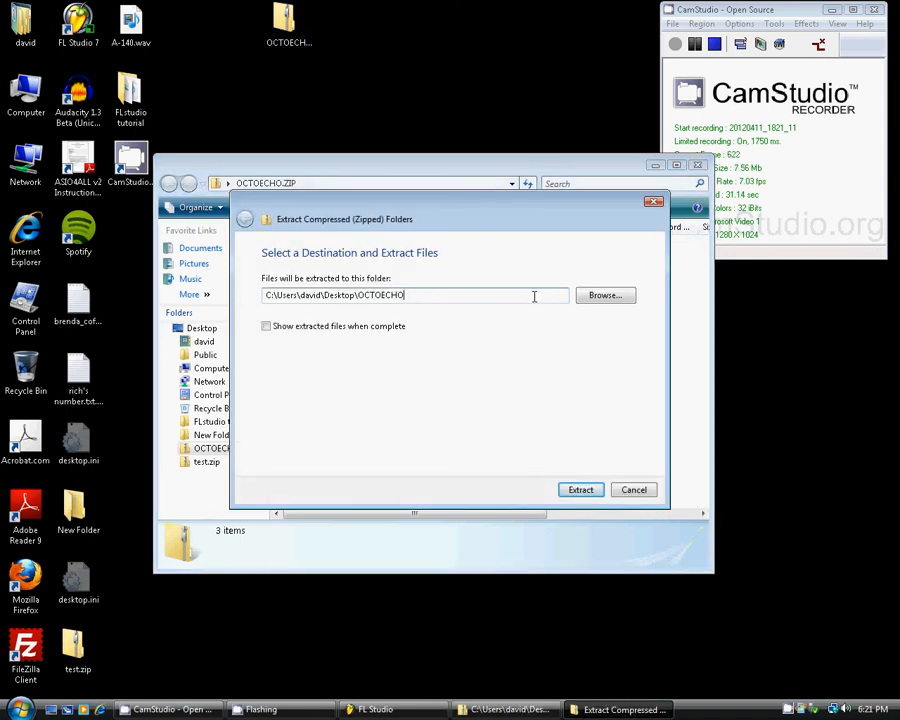
click(615, 298)
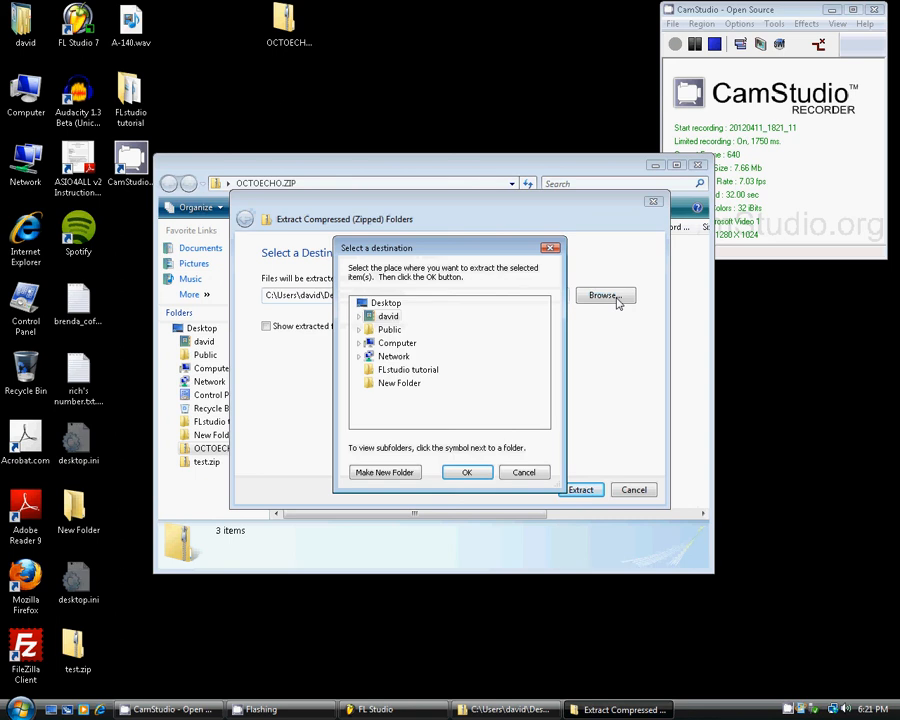
Expand Computer, the COMPAQ (C:) drive and its Program Files folder in the destination tree.
double_click(409, 344)
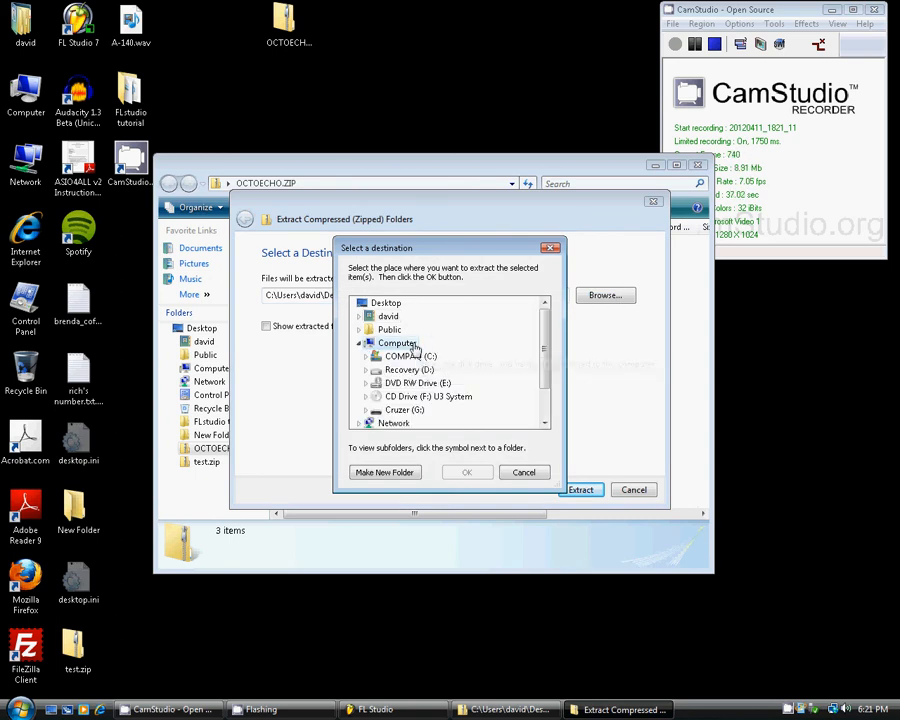
double_click(410, 356)
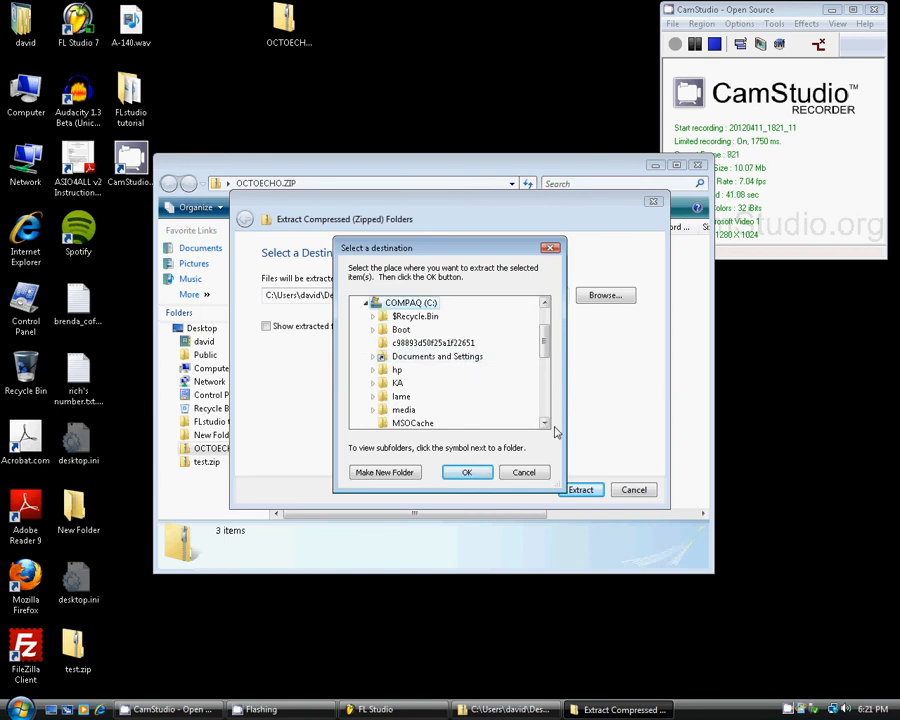
scroll(549, 430, down, 1)
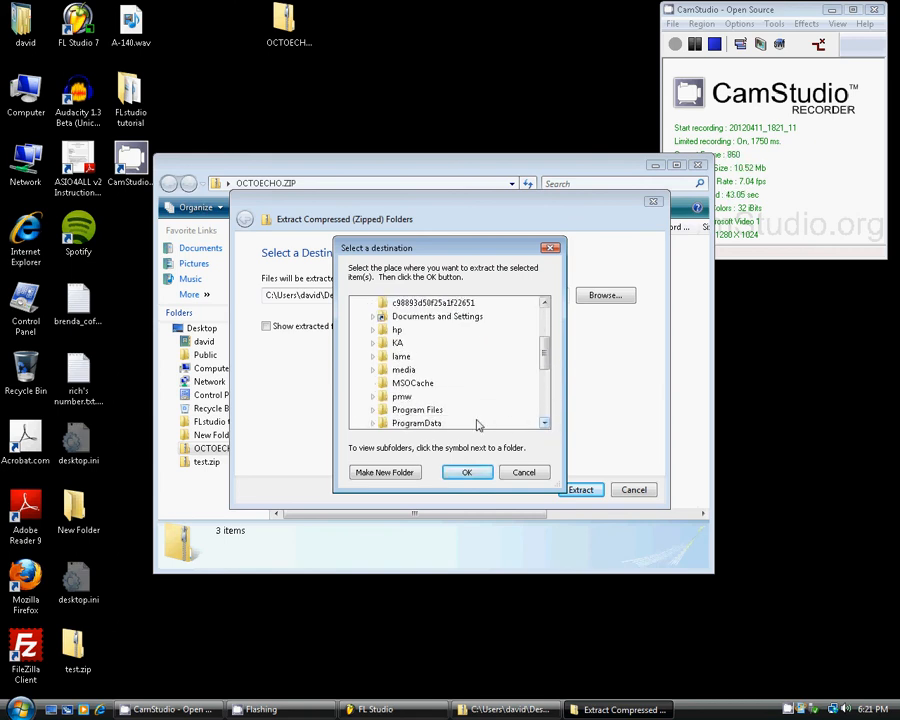
double_click(413, 413)
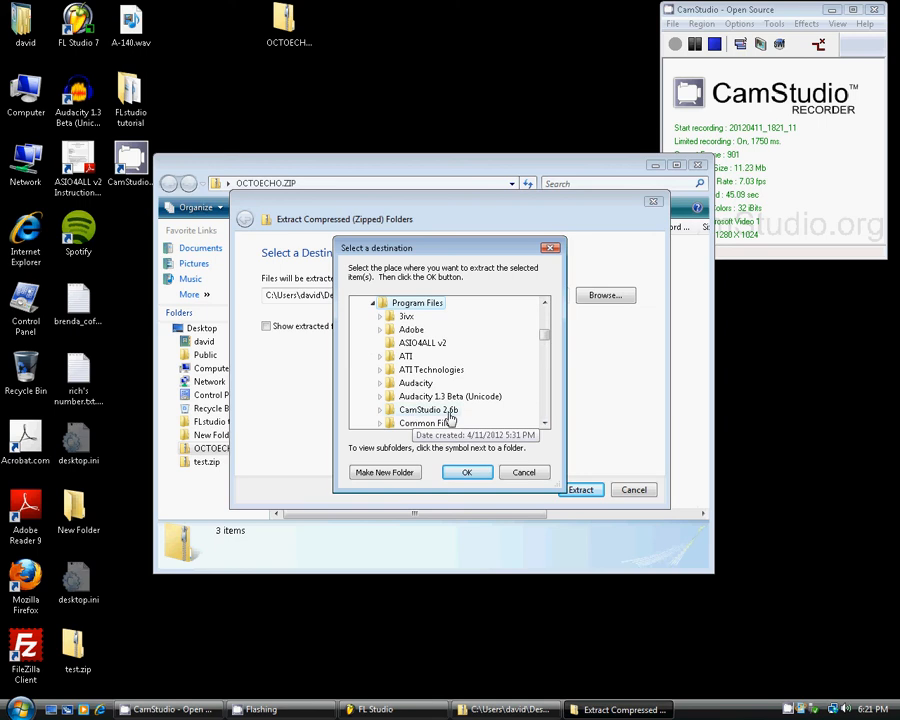
Choose Image-Line\FL Studio 7\Plugins\VST inside Program Files as the extraction destination.
click(546, 423)
click(546, 423)
click(546, 423)
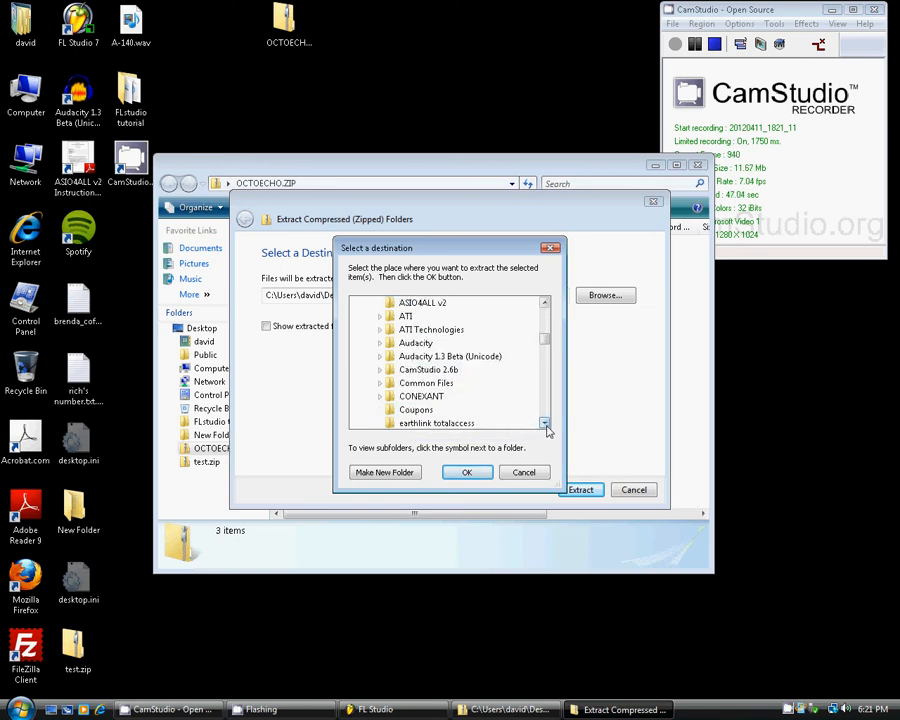
click(546, 423)
click(546, 423)
click(546, 423)
click(546, 423)
click(546, 423)
click(546, 423)
click(546, 423)
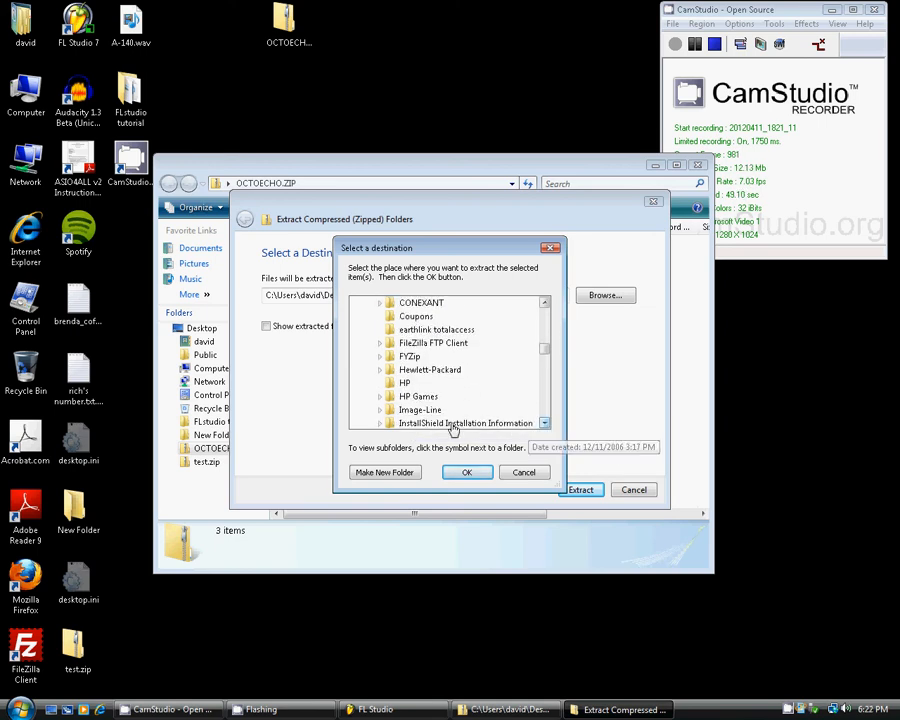
double_click(405, 410)
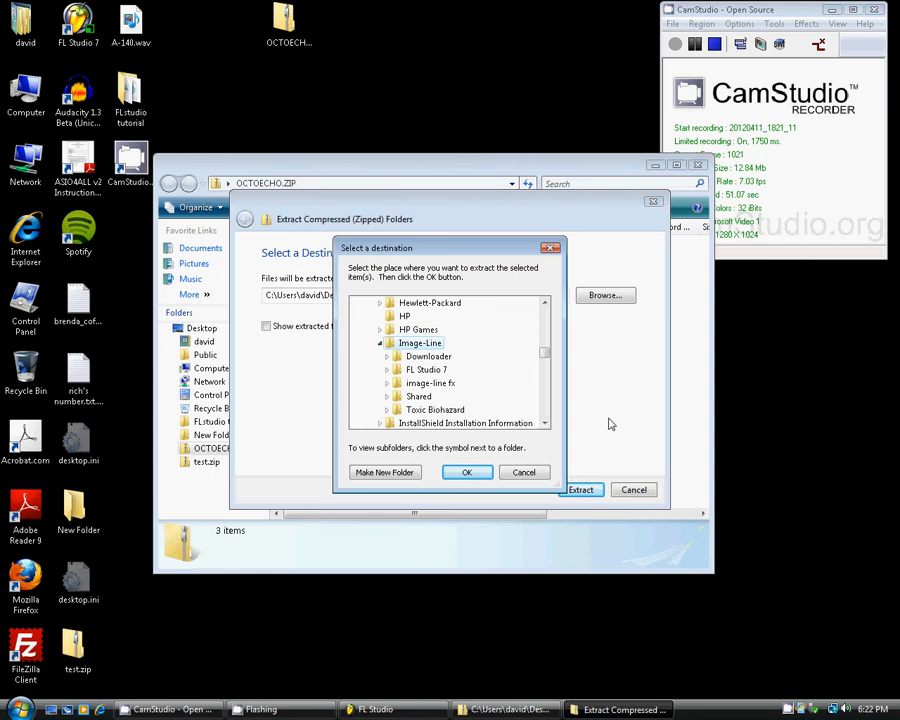
double_click(420, 370)
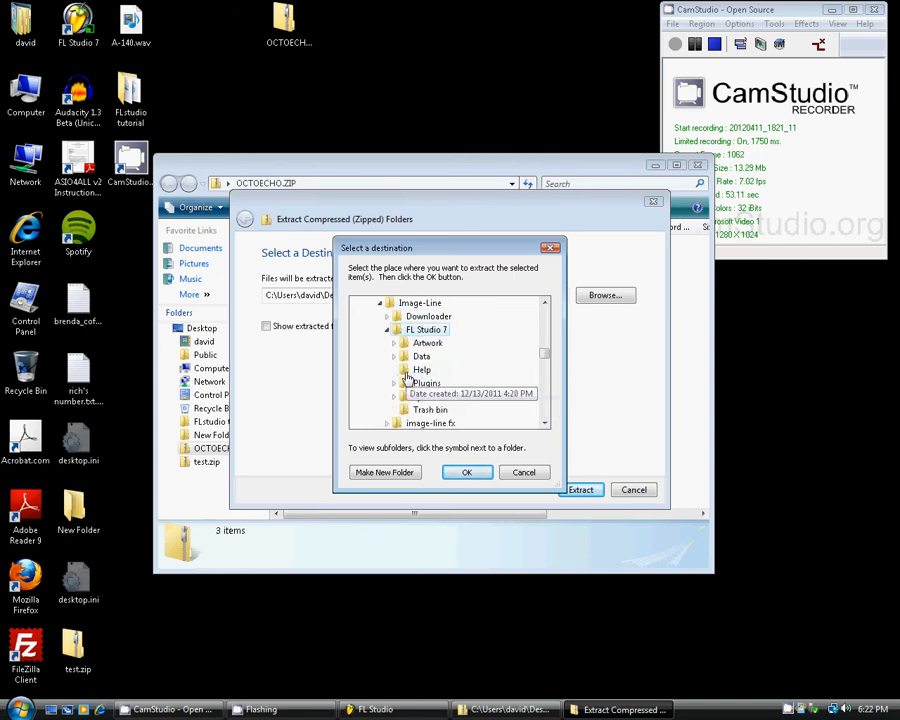
double_click(420, 385)
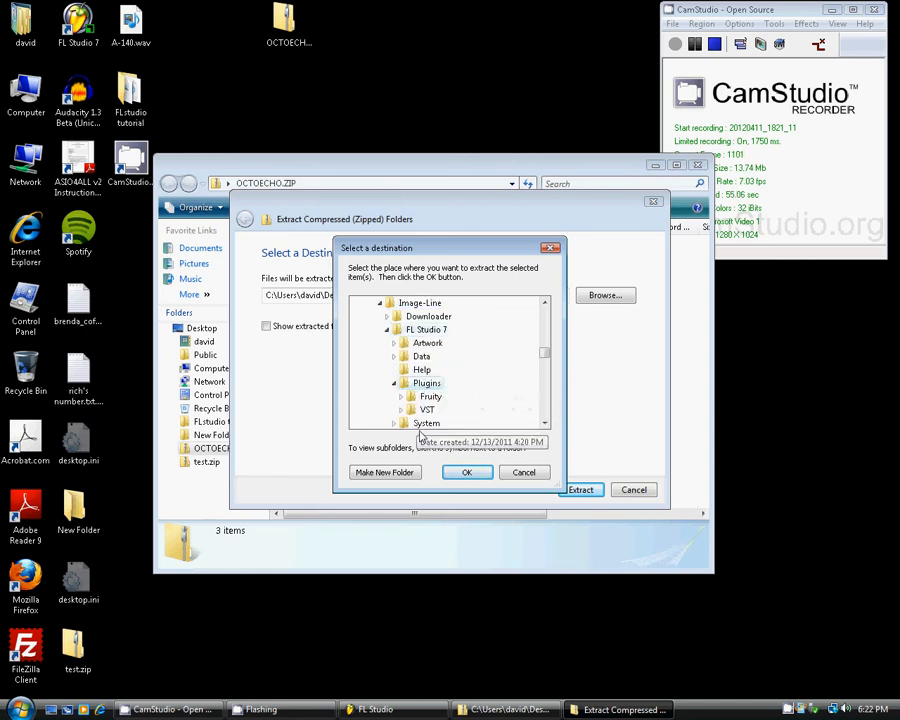
double_click(428, 410)
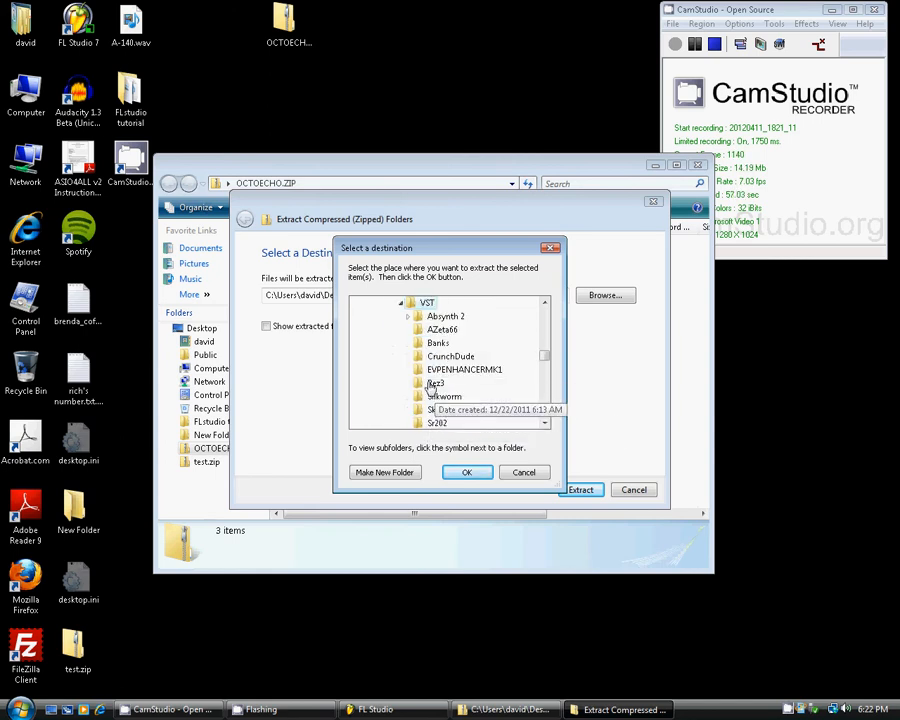
click(467, 473)
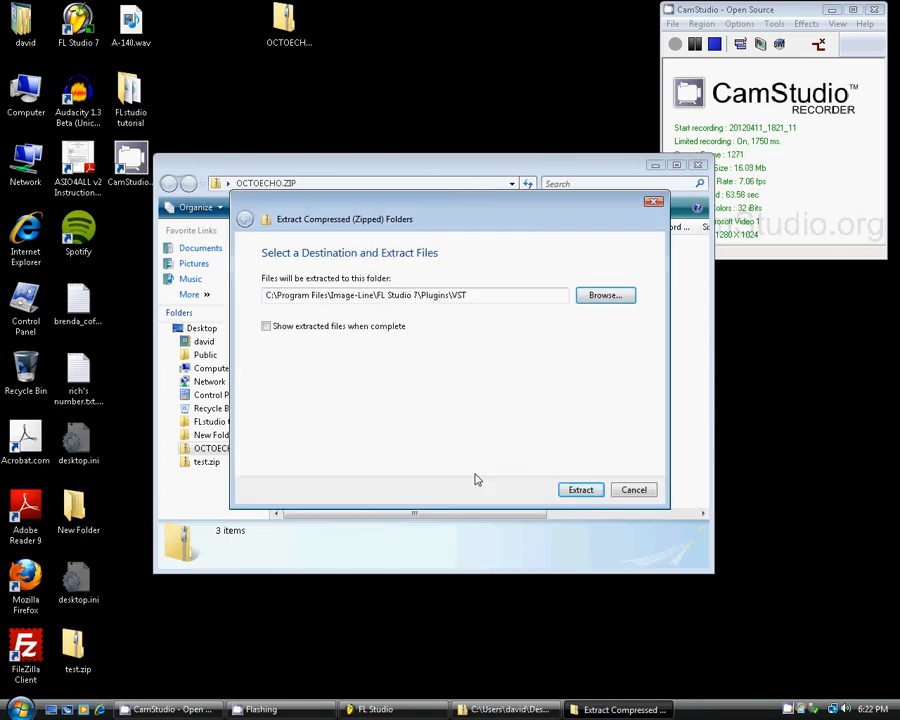
Extract the archive into the VST folder, skipping all files that already exist there, and minimize the archive window.
click(580, 490)
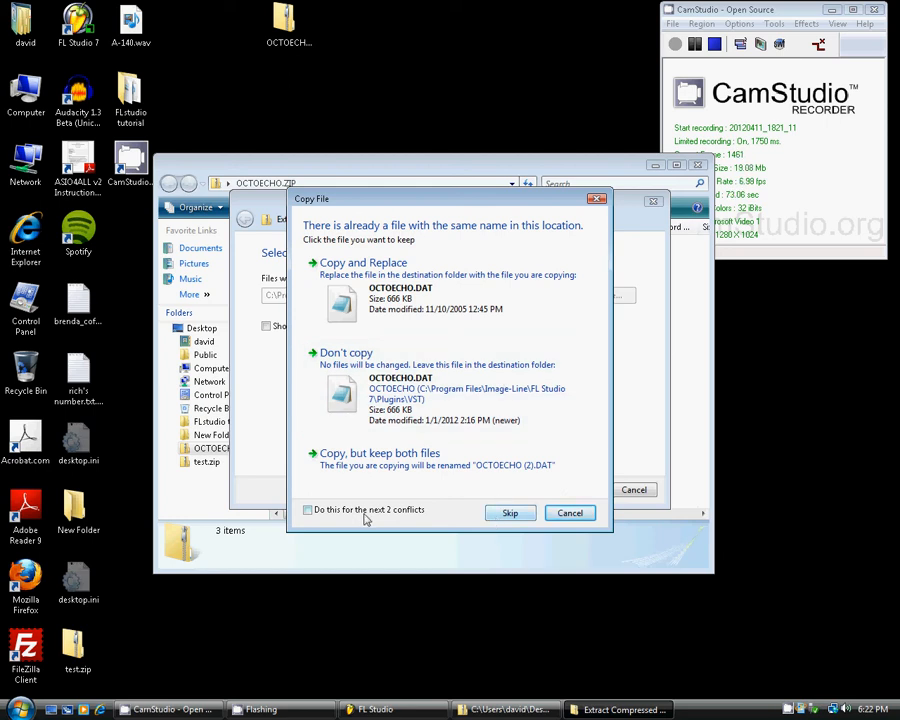
click(308, 510)
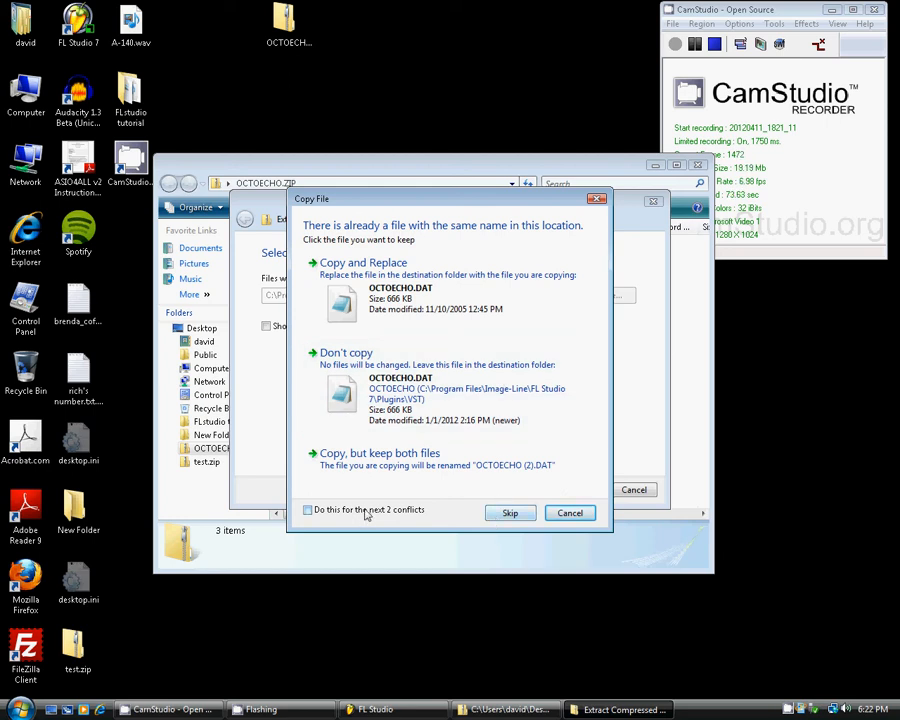
click(512, 513)
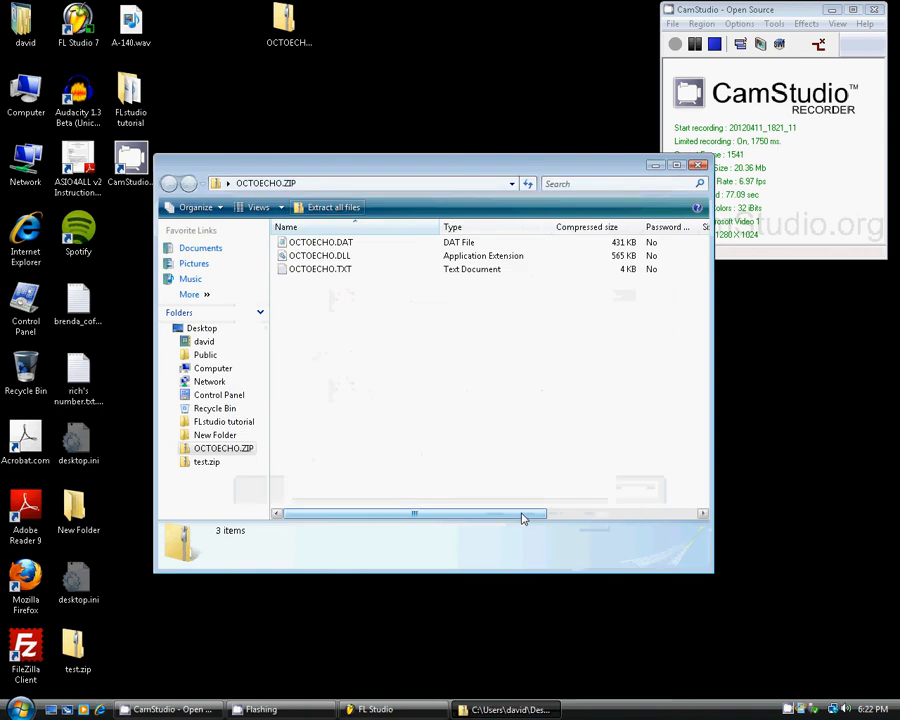
click(657, 167)
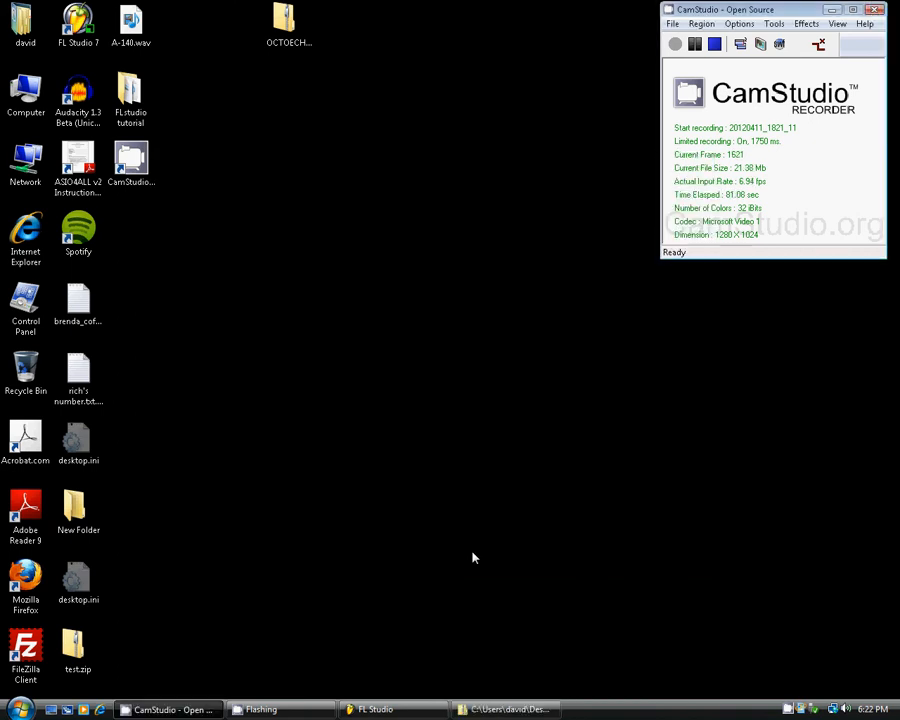
Switch to FL Studio and reposition the Mixer and the step sequencer so they sit side by side without overlapping.
click(418, 711)
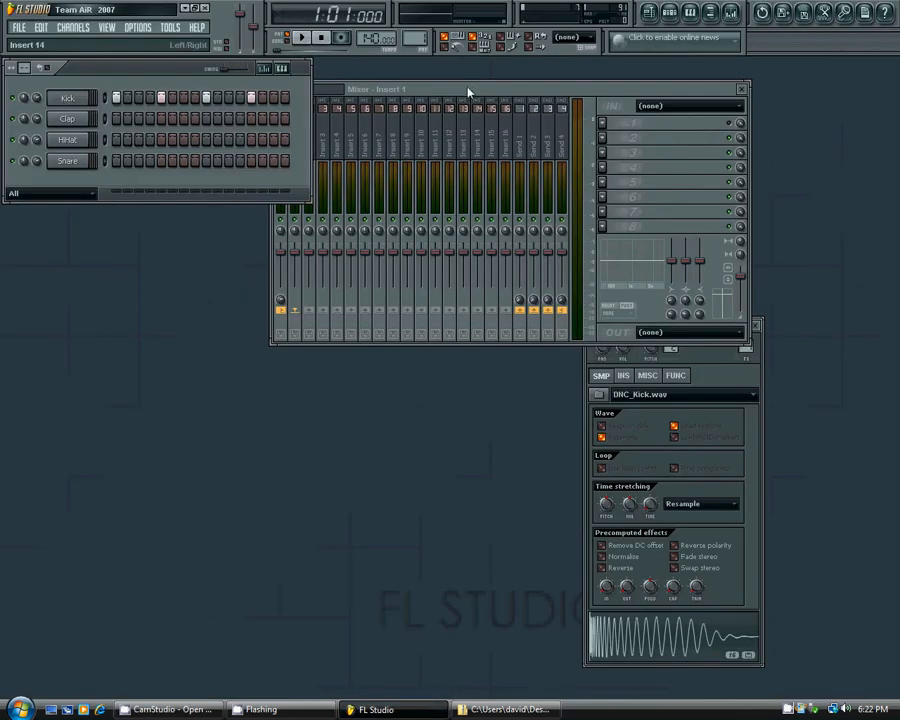
drag(470, 91, 579, 77)
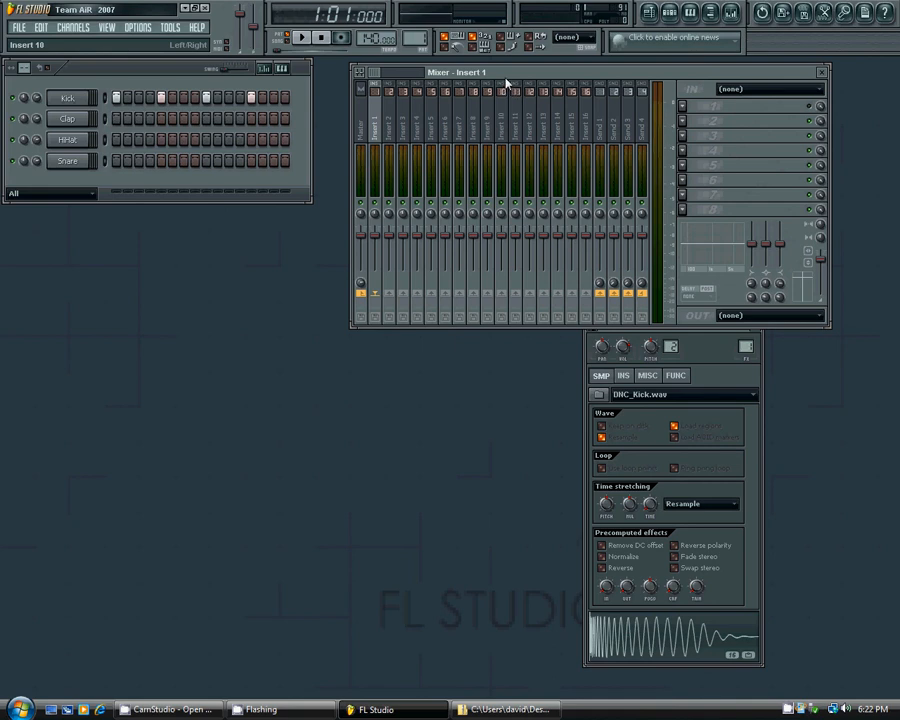
mouse_move(507, 84)
mouse_down()
mouse_move(478, 122)
mouse_move(513, 89)
mouse_up()
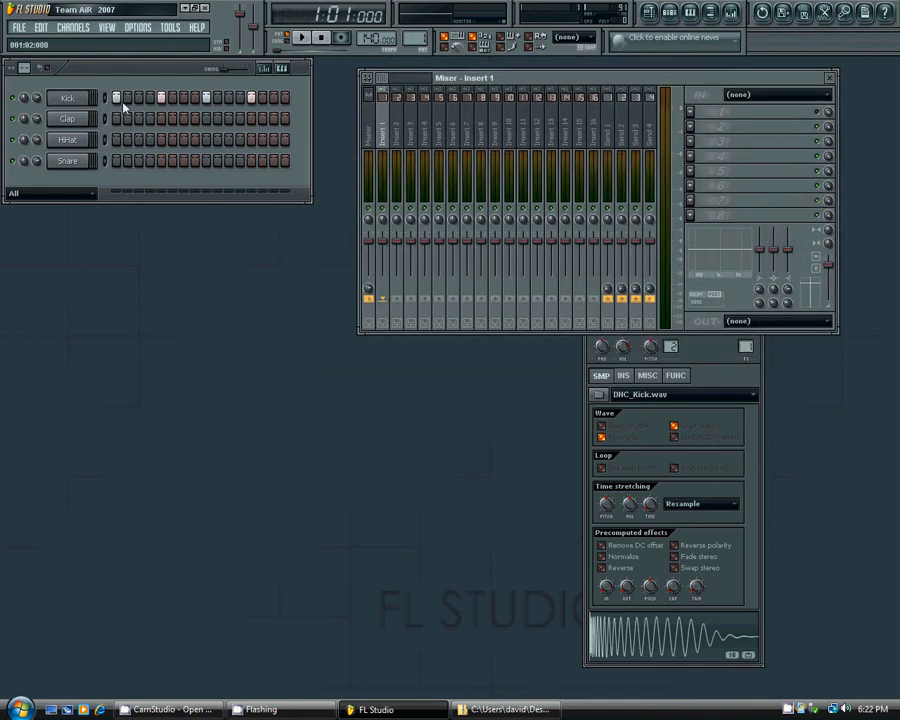
mouse_move(119, 74)
mouse_down()
mouse_move(112, 82)
mouse_move(143, 80)
mouse_move(100, 80)
mouse_move(116, 82)
mouse_up()
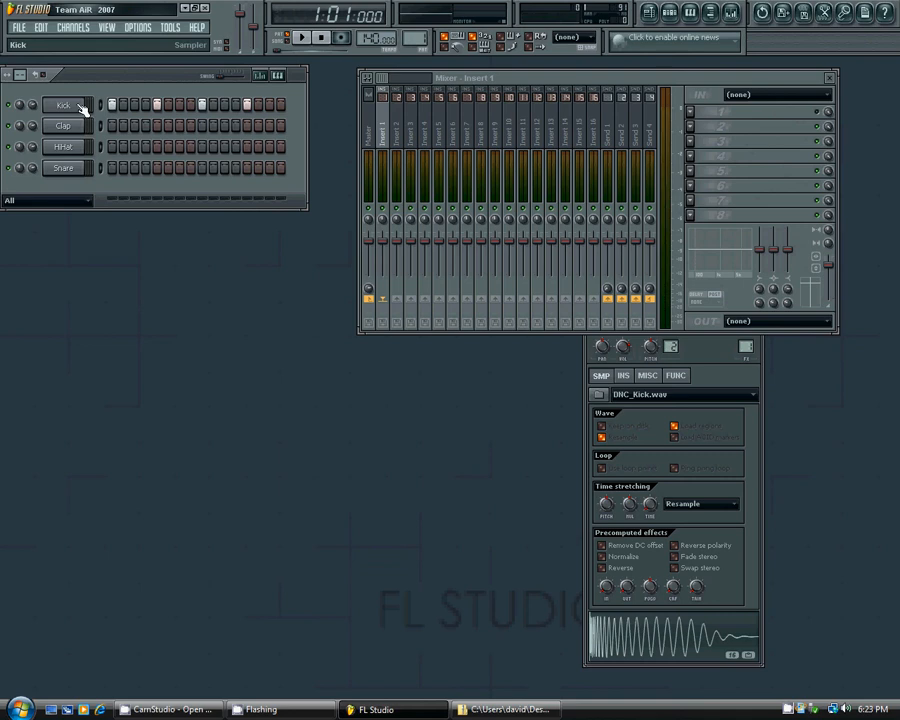
Play the kick pattern to hear it without effects and stop playback.
click(302, 44)
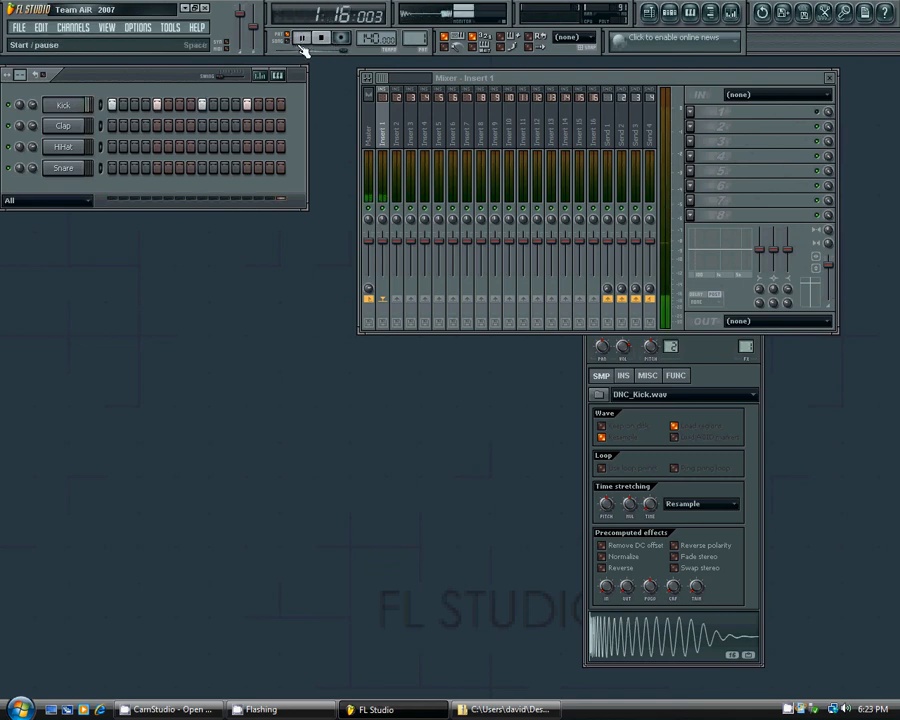
click(320, 38)
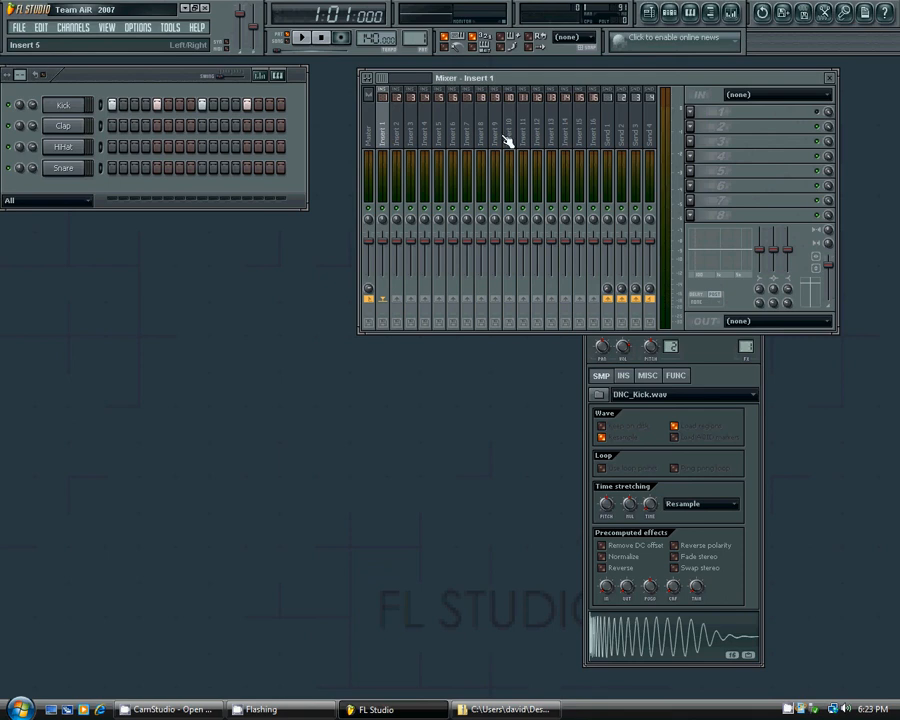
Open the full effect plugin list for FX slot 1 of mixer track Insert 1 and rescan plugins with Fast scan (recommended).
click(690, 114)
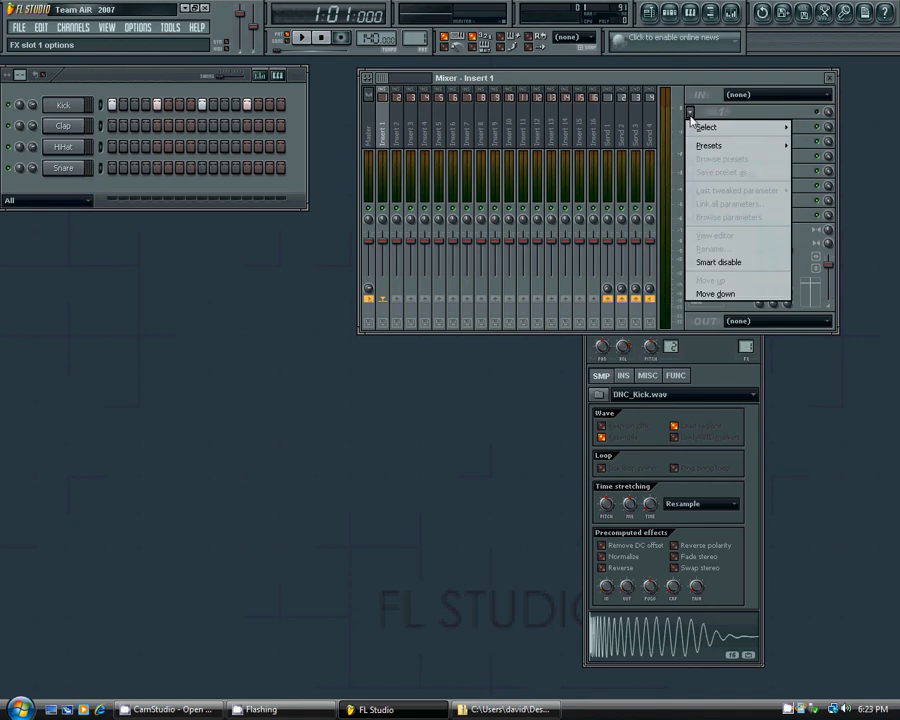
mouse_move(691, 128)
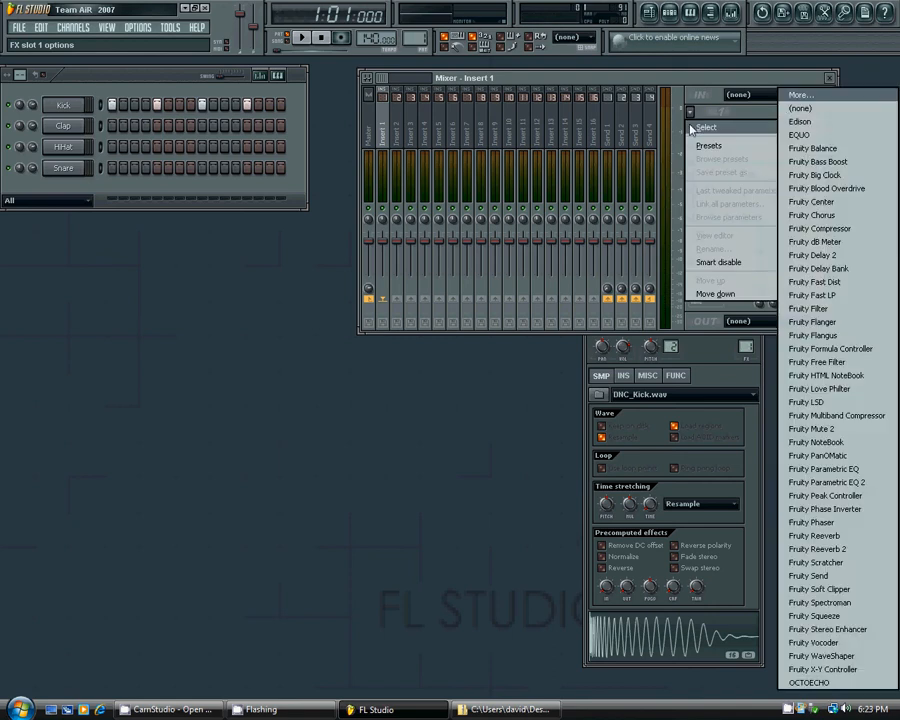
click(800, 96)
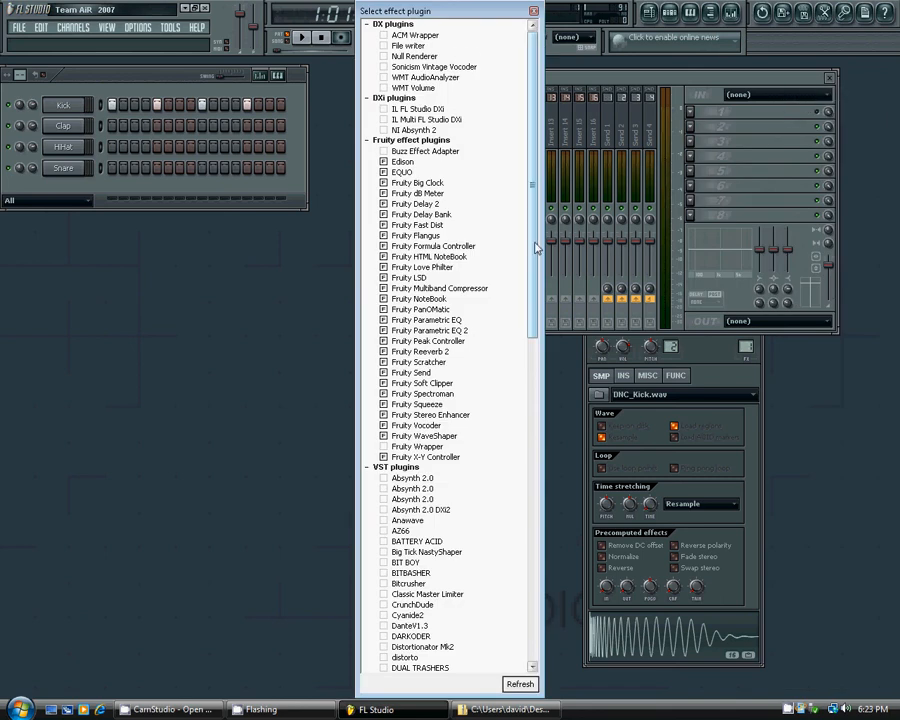
scroll(537, 248, down, 1)
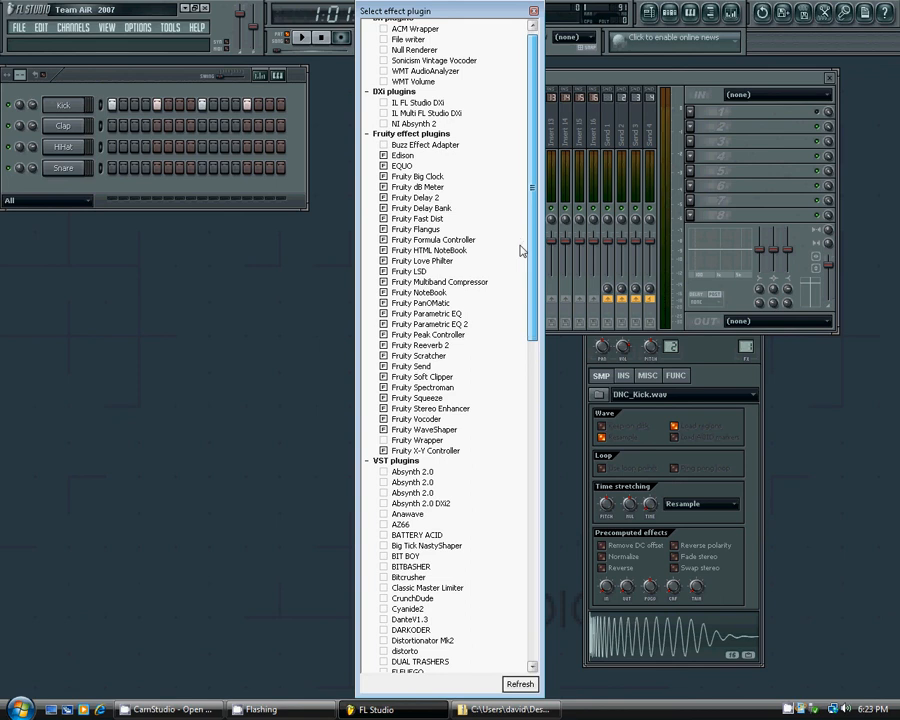
click(520, 686)
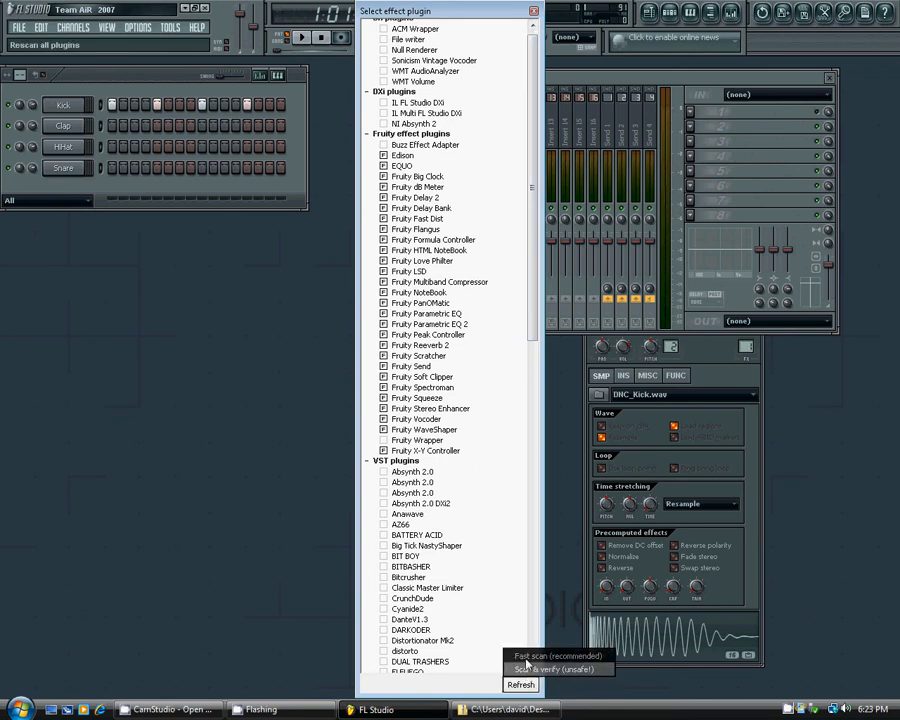
click(526, 657)
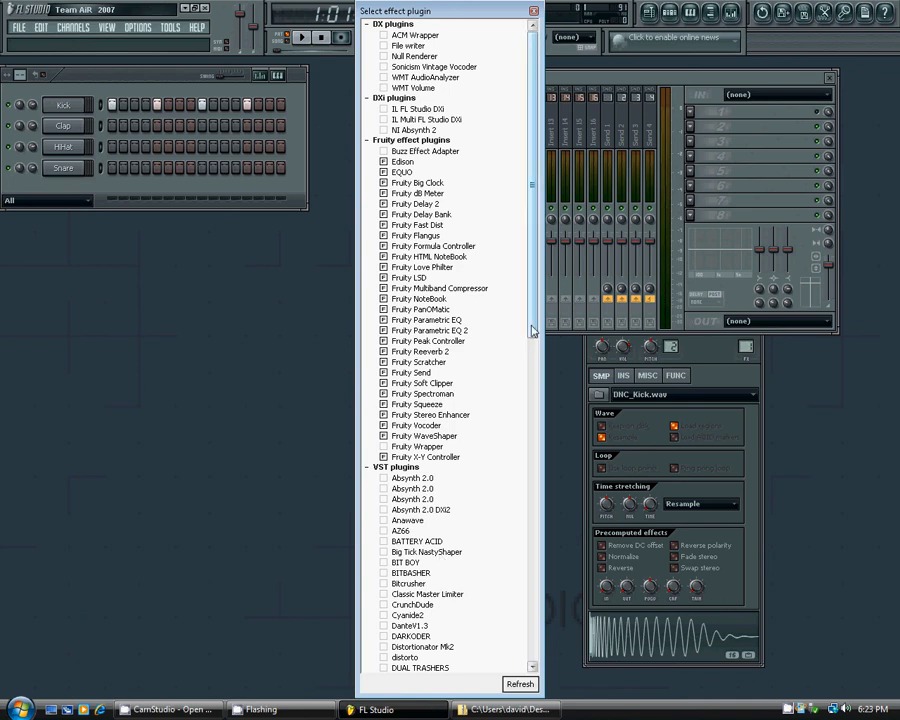
Mark the VST plugin Wave changer 3 as a favorite in the effect plugin list and close the list.
drag(533, 330, 518, 539)
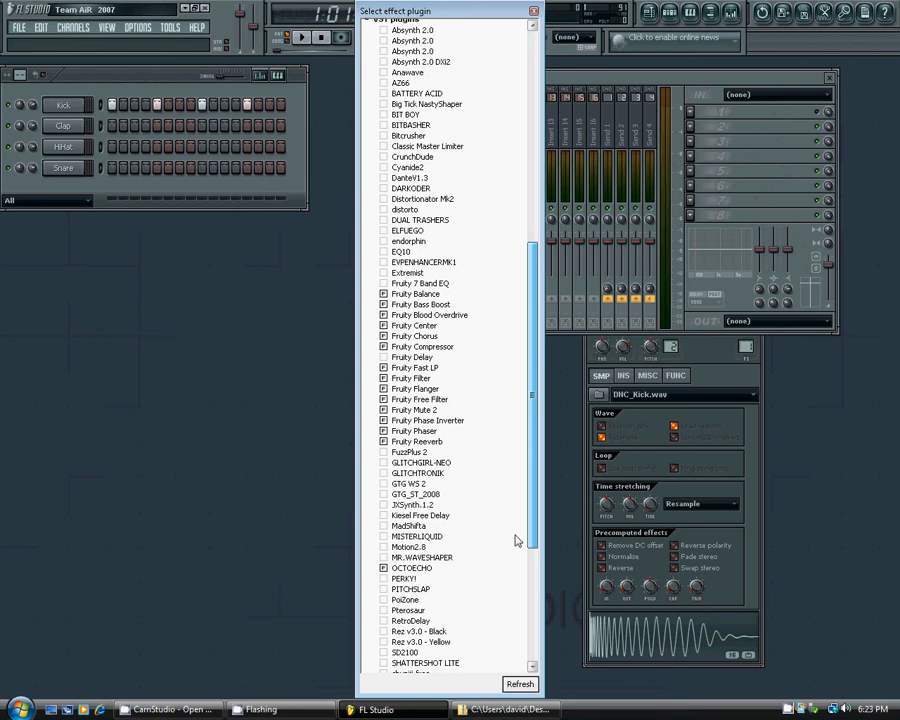
drag(516, 540, 512, 664)
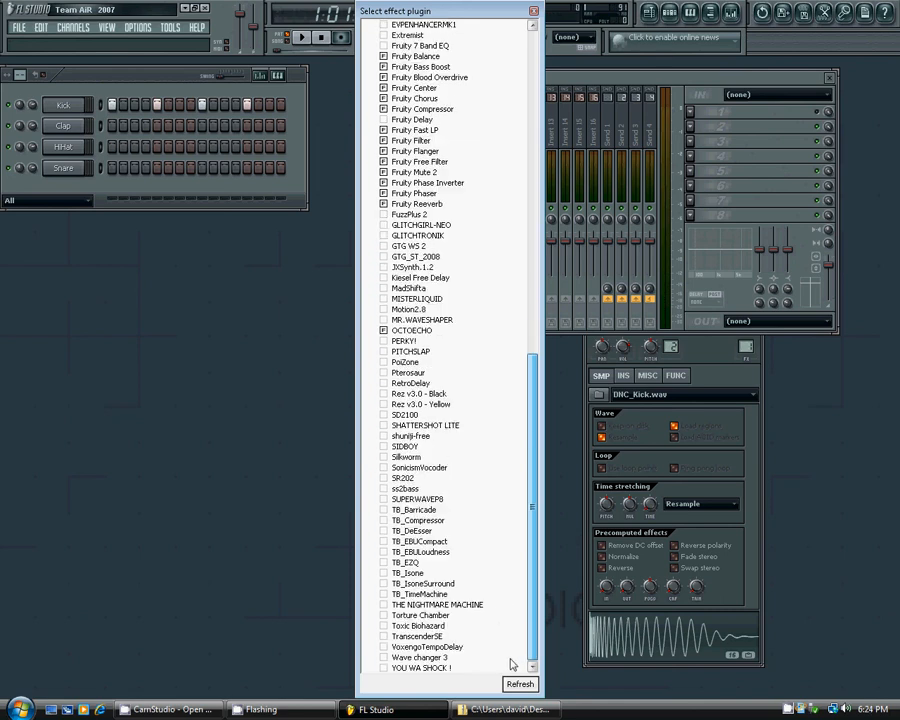
click(383, 657)
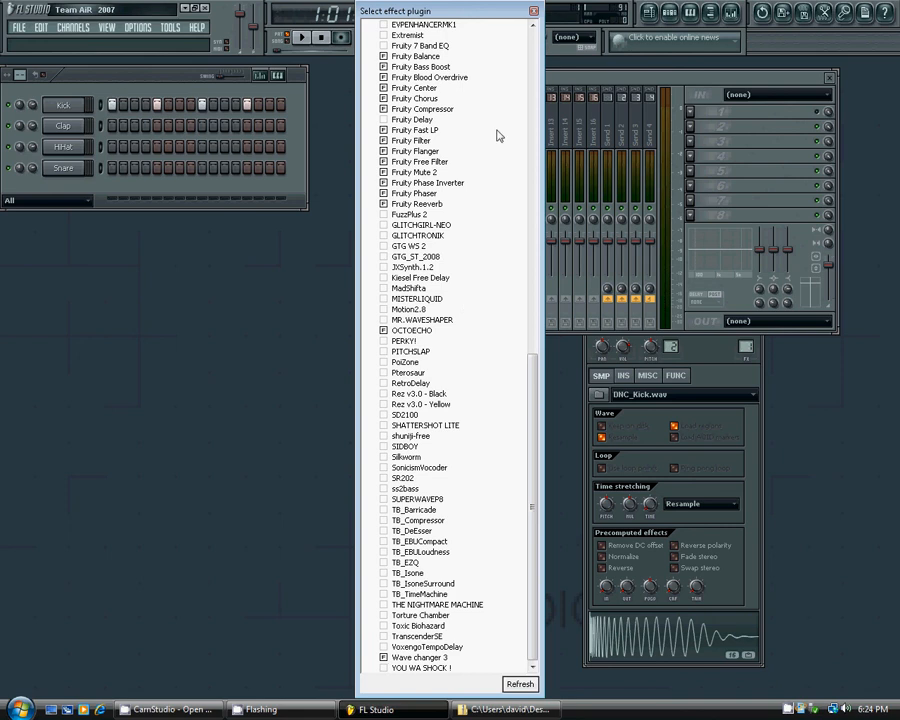
click(534, 12)
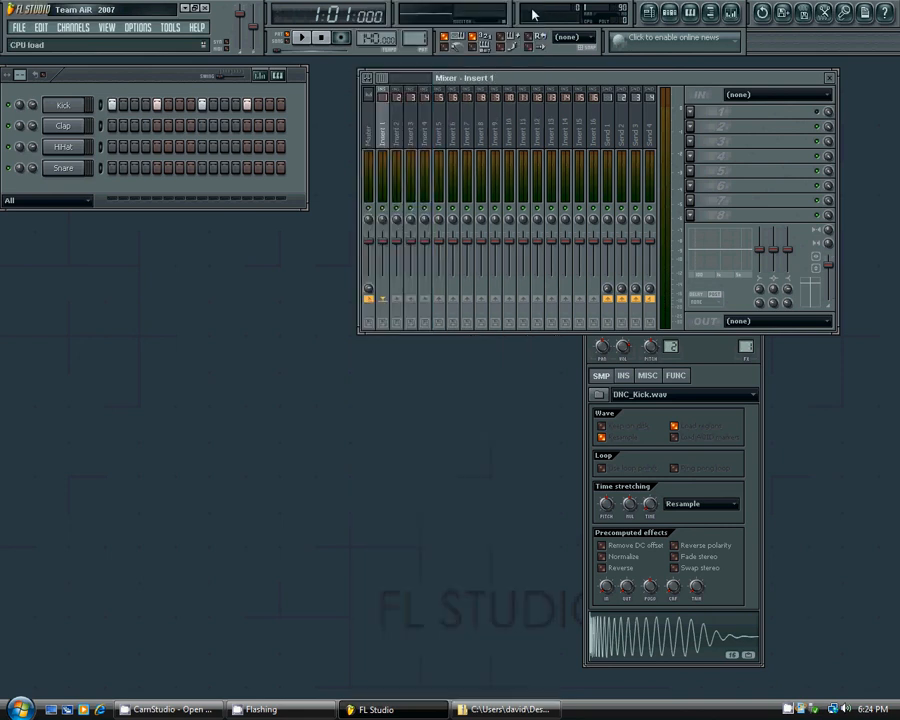
Load Wave changer 3 into FX slot 1 of mixer track Insert 1.
click(700, 127)
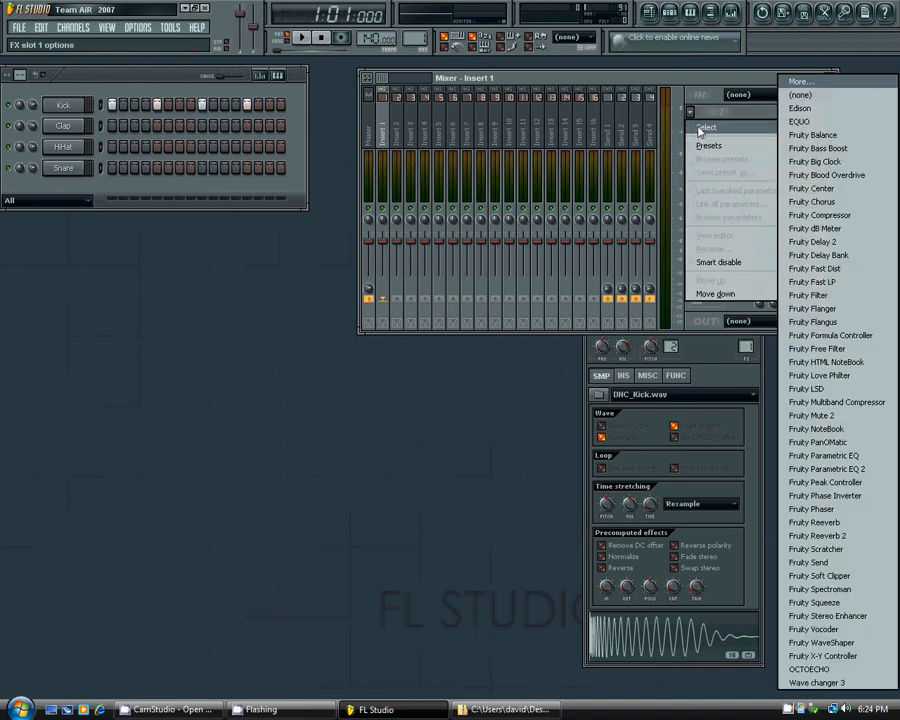
click(790, 683)
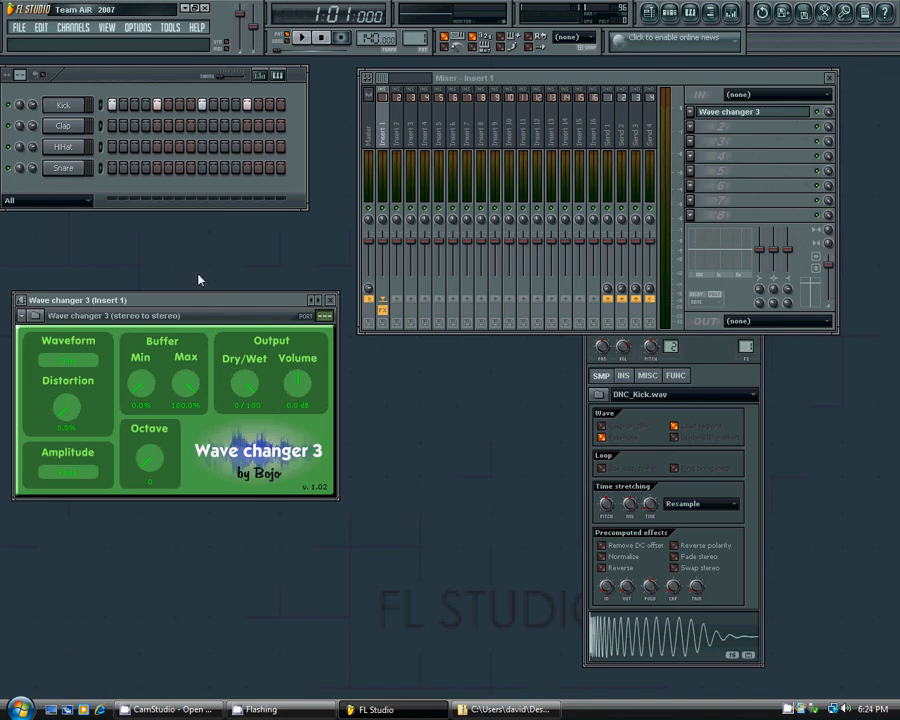
Reopen the Kick channel settings, clear the channel's mixer track assignment and set it back to track 1.
click(78, 106)
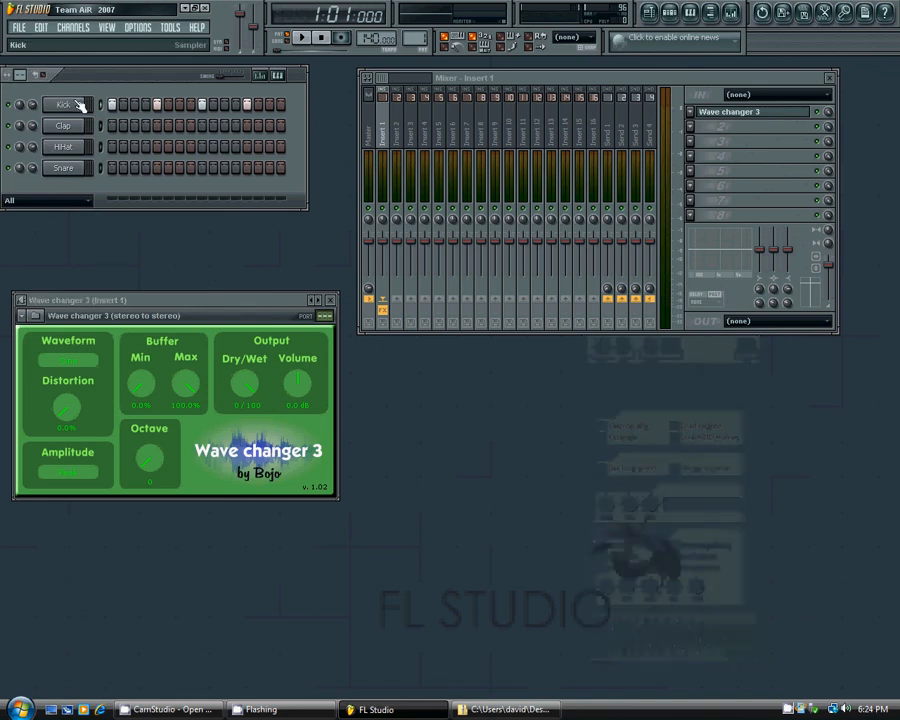
click(78, 106)
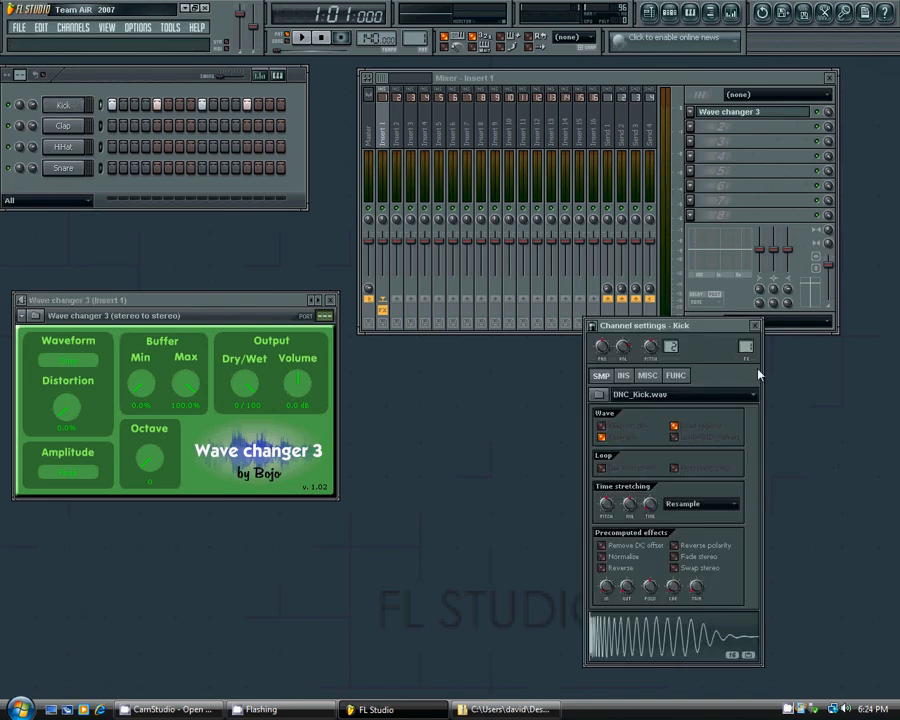
scroll(755, 358, down, 1)
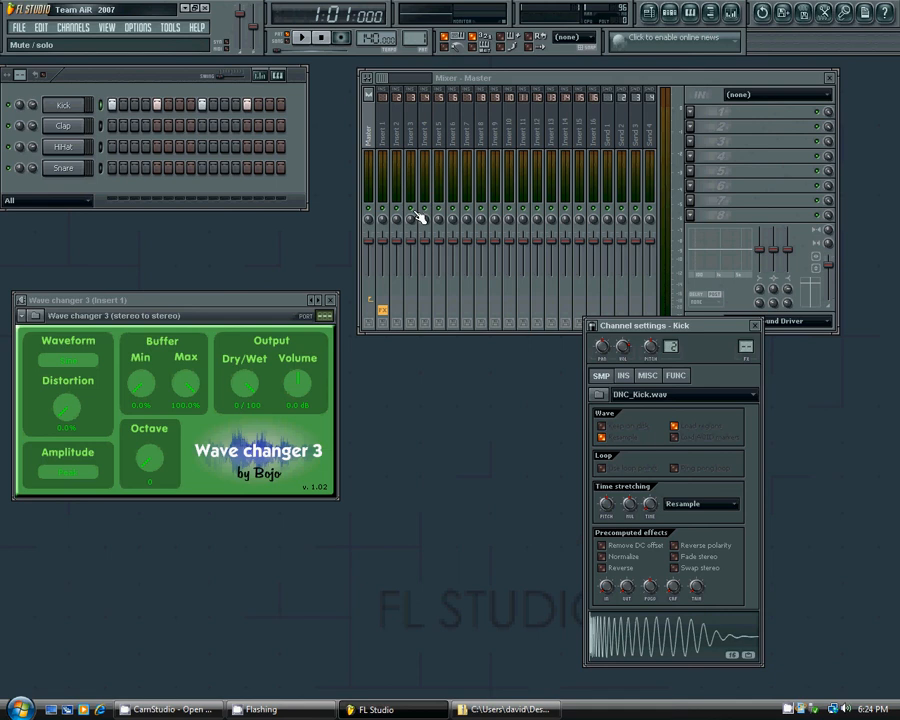
click(388, 143)
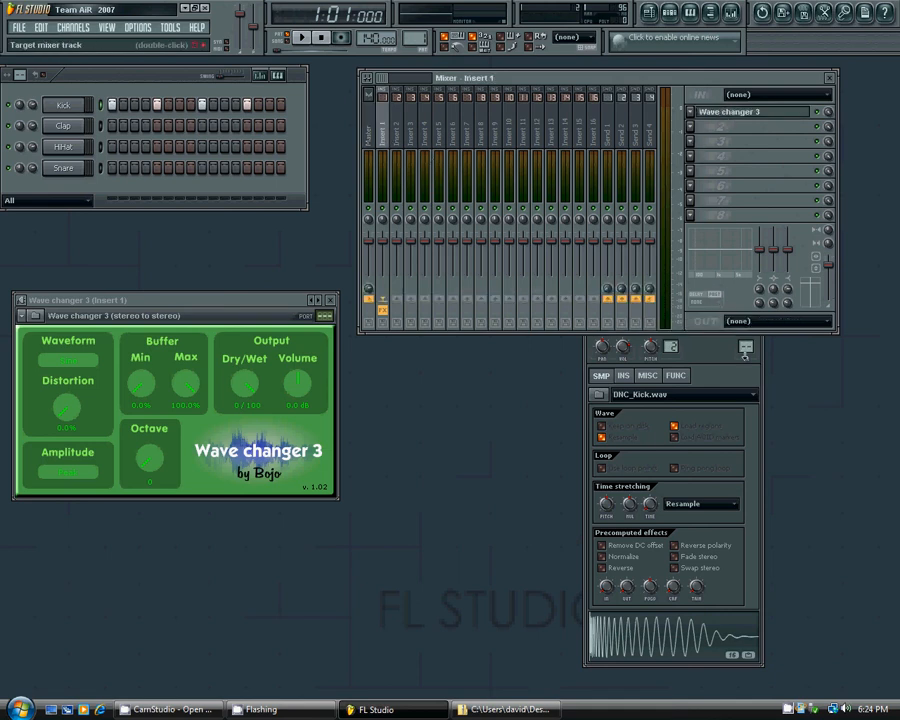
mouse_move(745, 346)
mouse_down()
mouse_move(745, 330)
mouse_move(745, 340)
mouse_up()
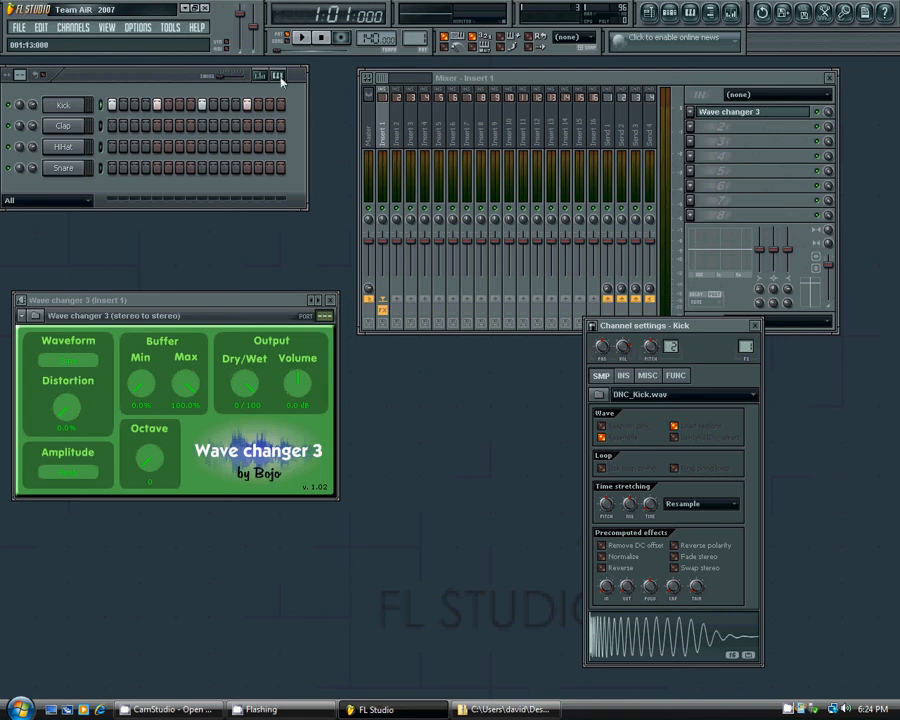
With the kick pattern playing, change Wave changer 3's waveform and set its distortion to 37.5%.
click(307, 37)
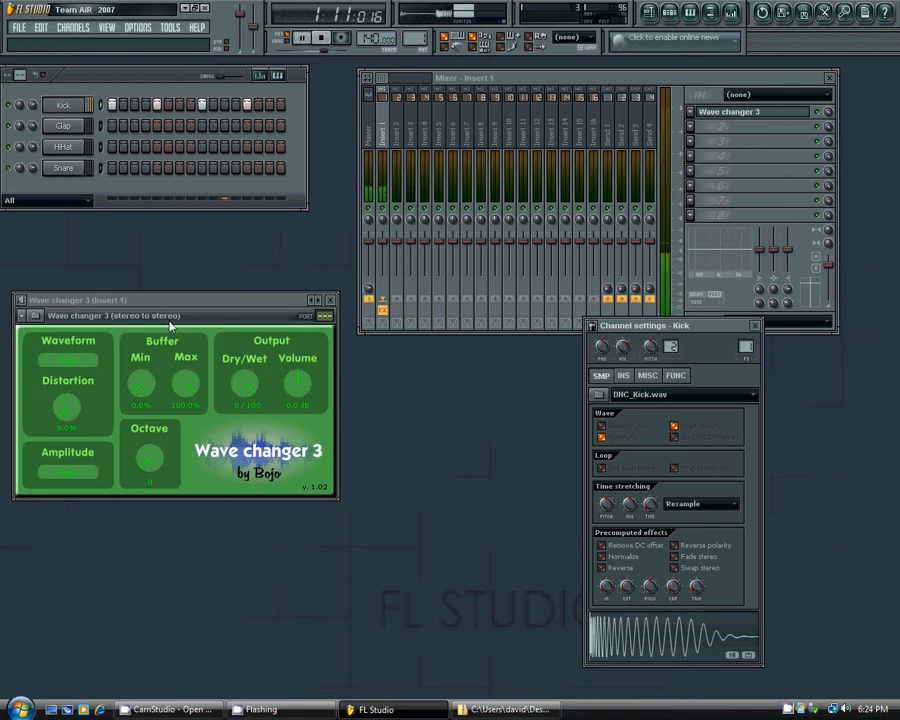
click(65, 366)
click(68, 368)
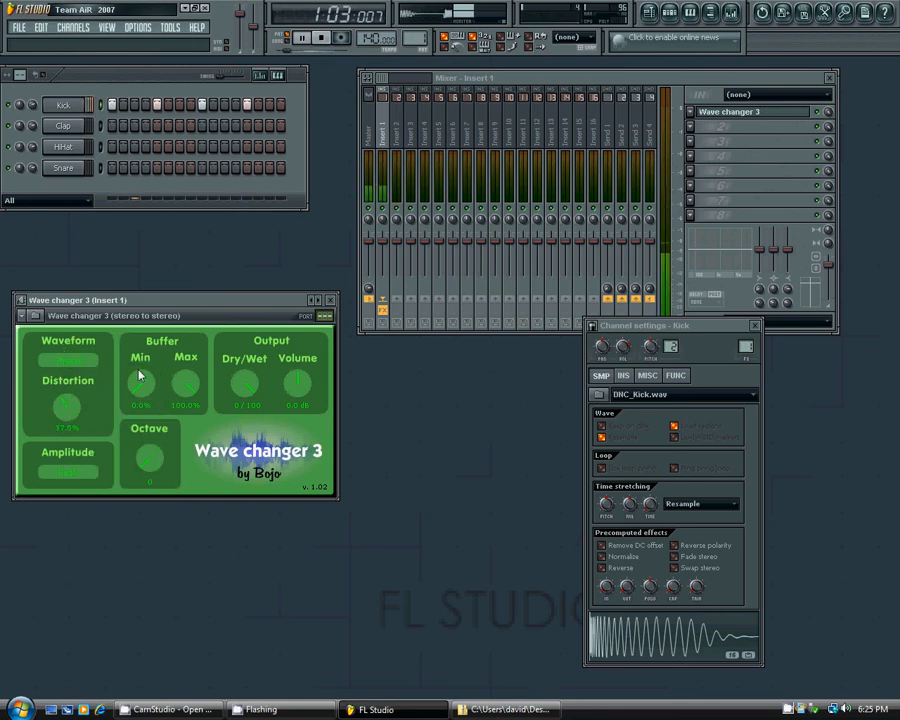
drag(66, 405, 88, 414)
Set Wave changer 3's amplitude mode to Flat, listen to the kick and stop playback.
click(70, 472)
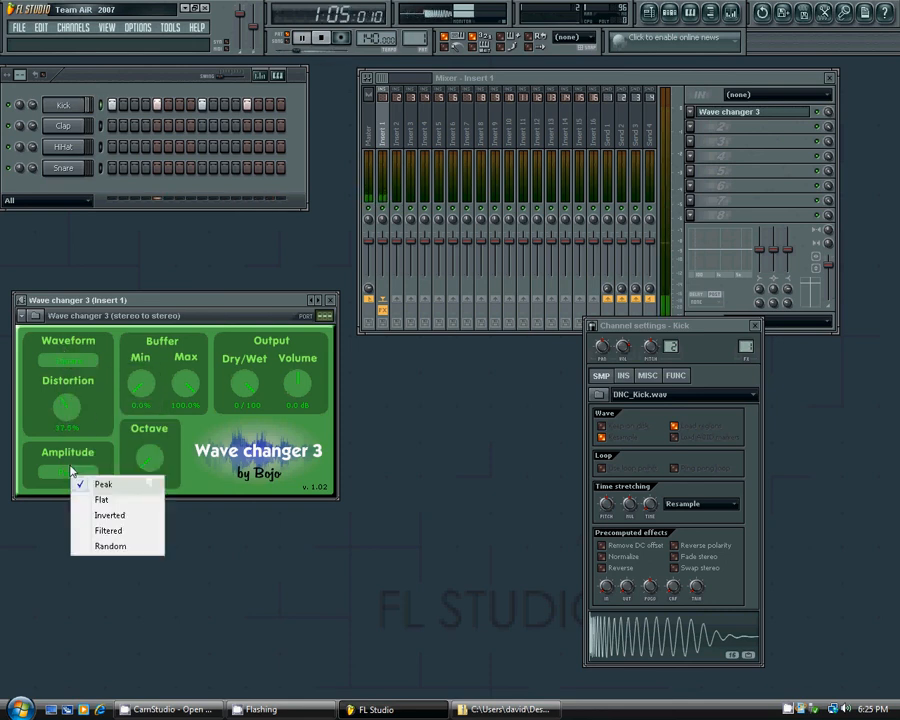
click(103, 500)
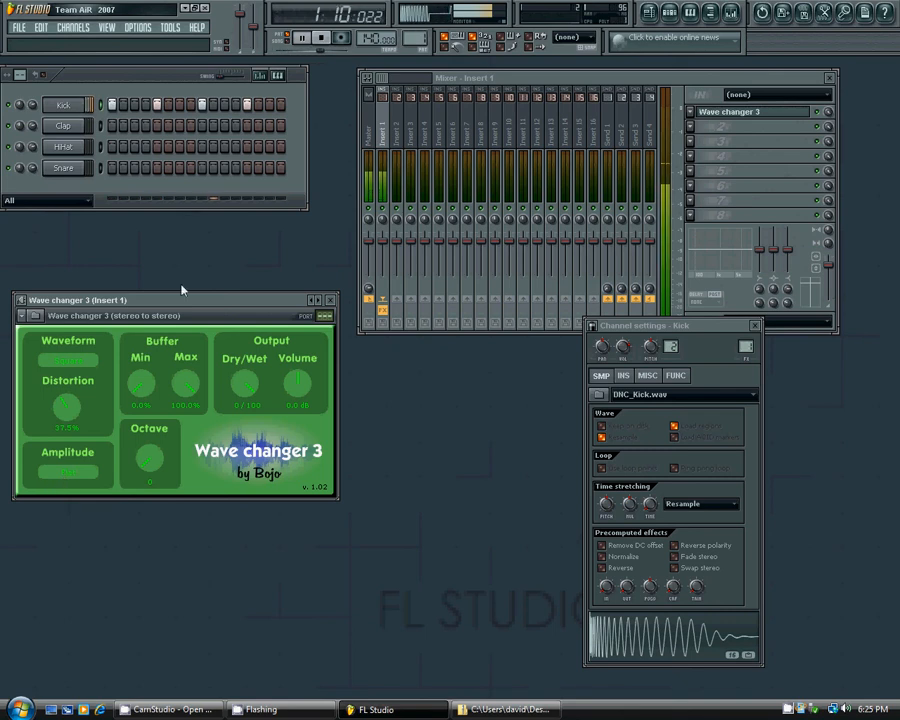
click(322, 38)
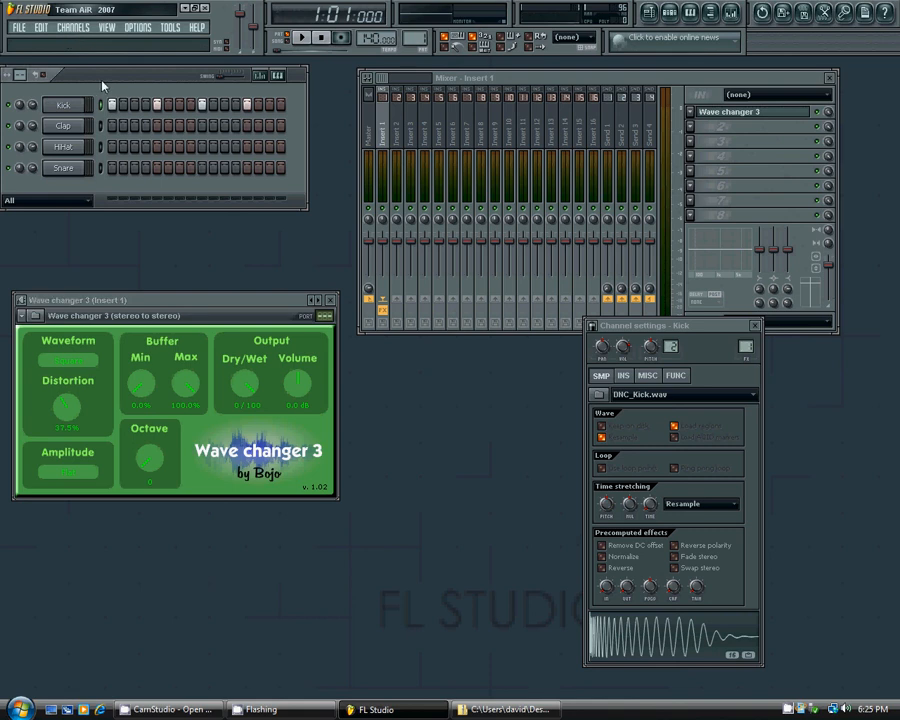
Open the full generator plugin list, mark the VST plugin Anawave as a favorite and close the list.
drag(102, 86, 129, 112)
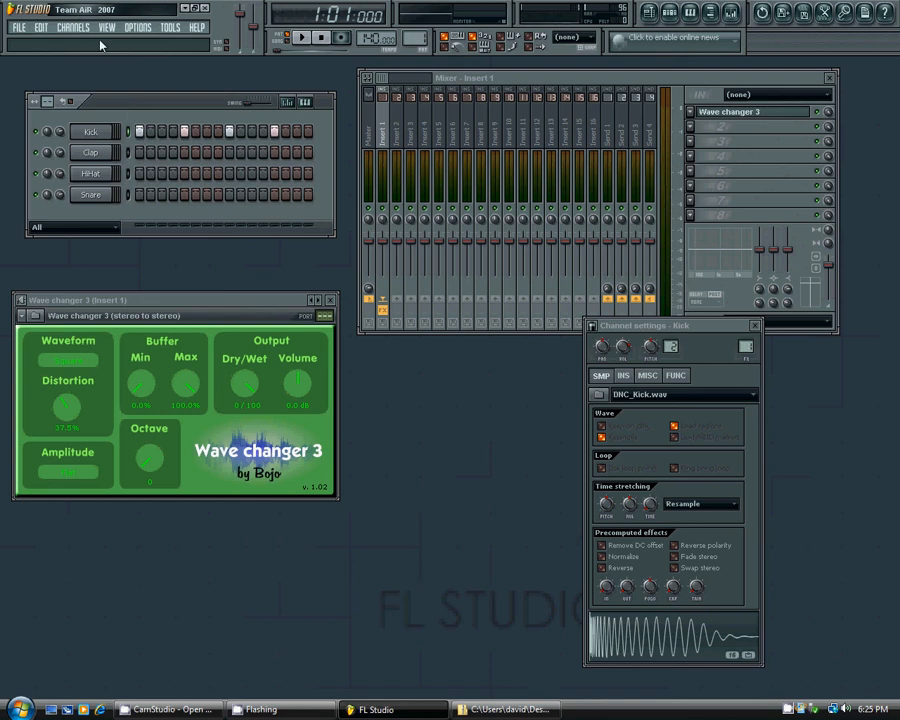
click(73, 32)
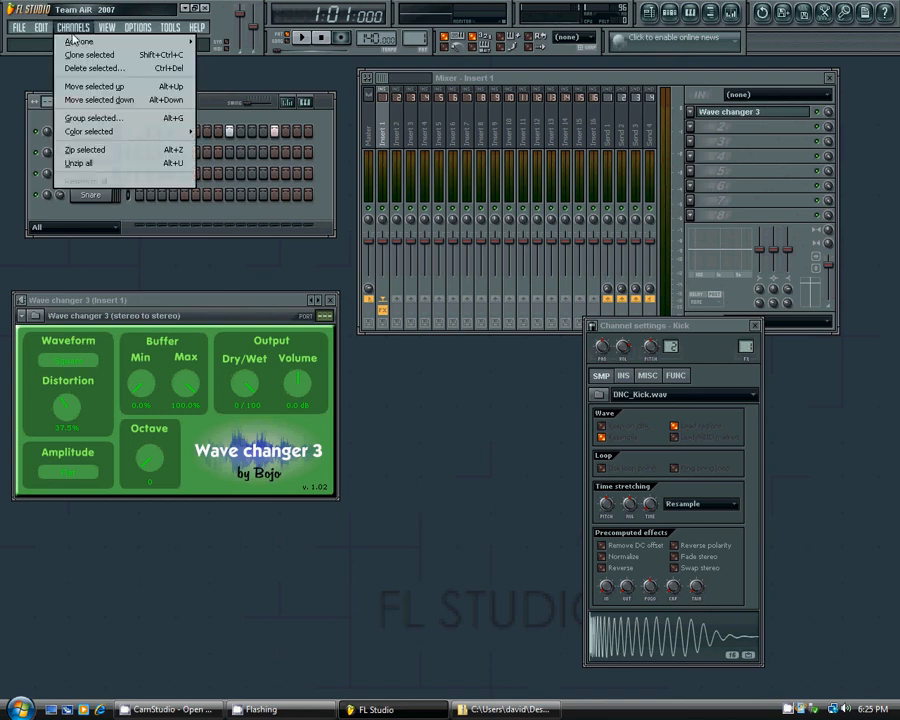
mouse_move(65, 44)
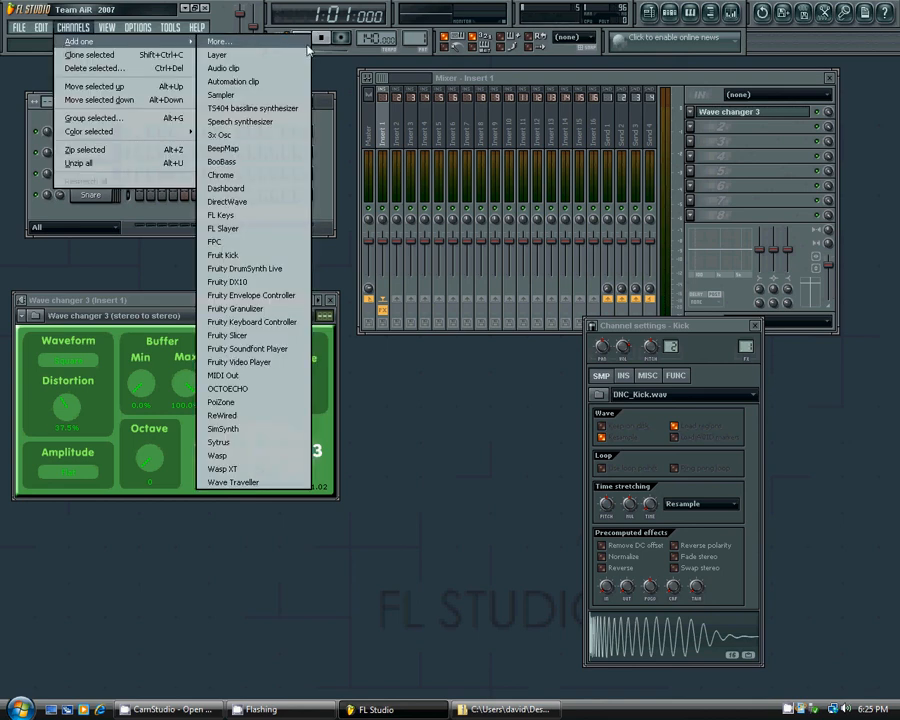
click(214, 41)
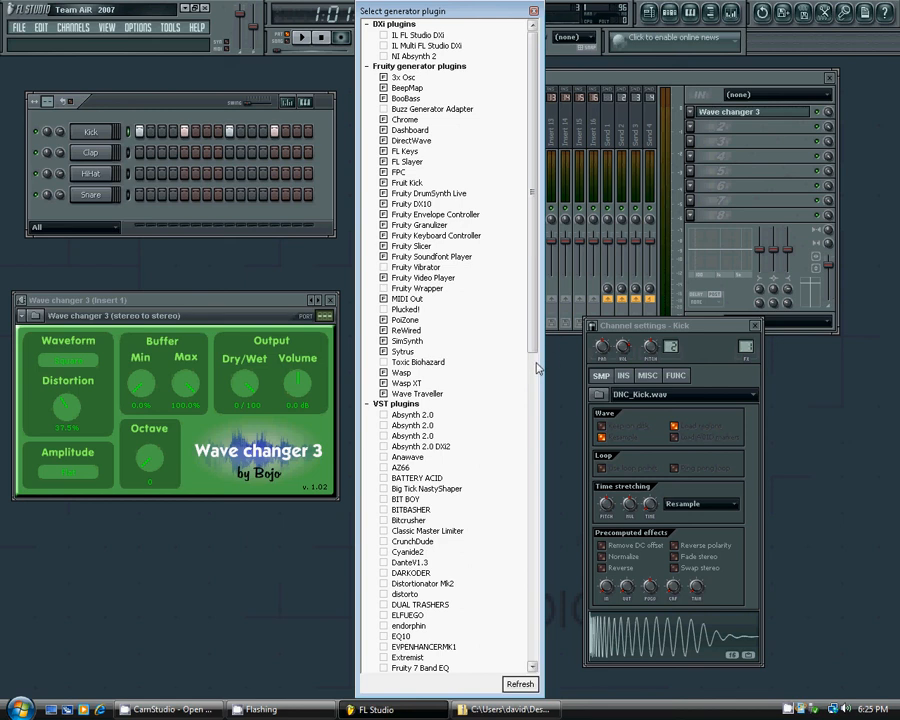
click(383, 458)
click(533, 11)
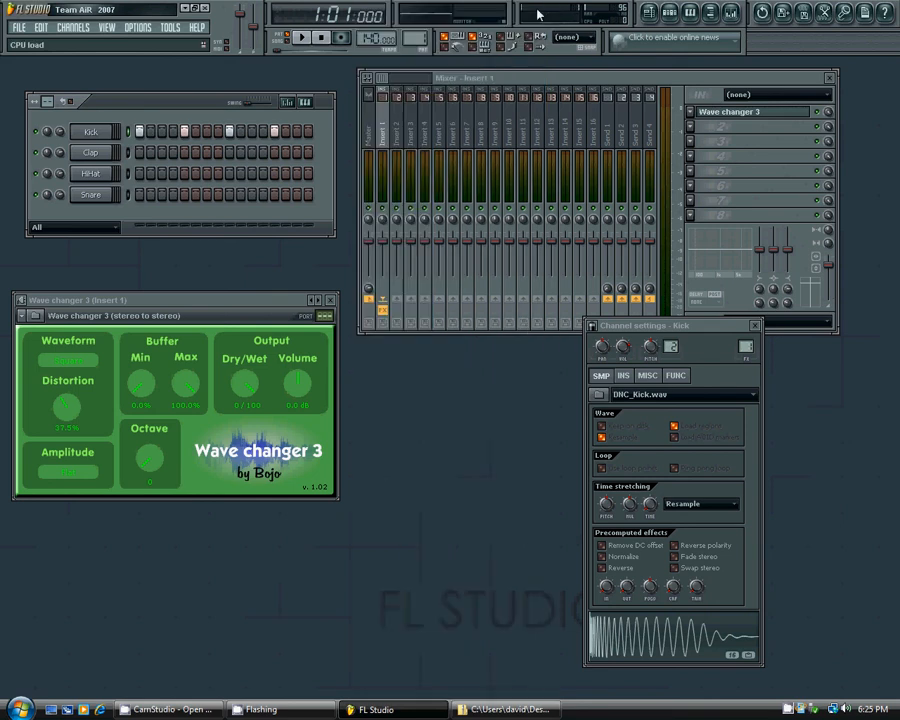
Add an Anawave channel to the step sequencer and activate its steps 1, 3, 4, 7 and 8.
click(72, 28)
mouse_move(70, 42)
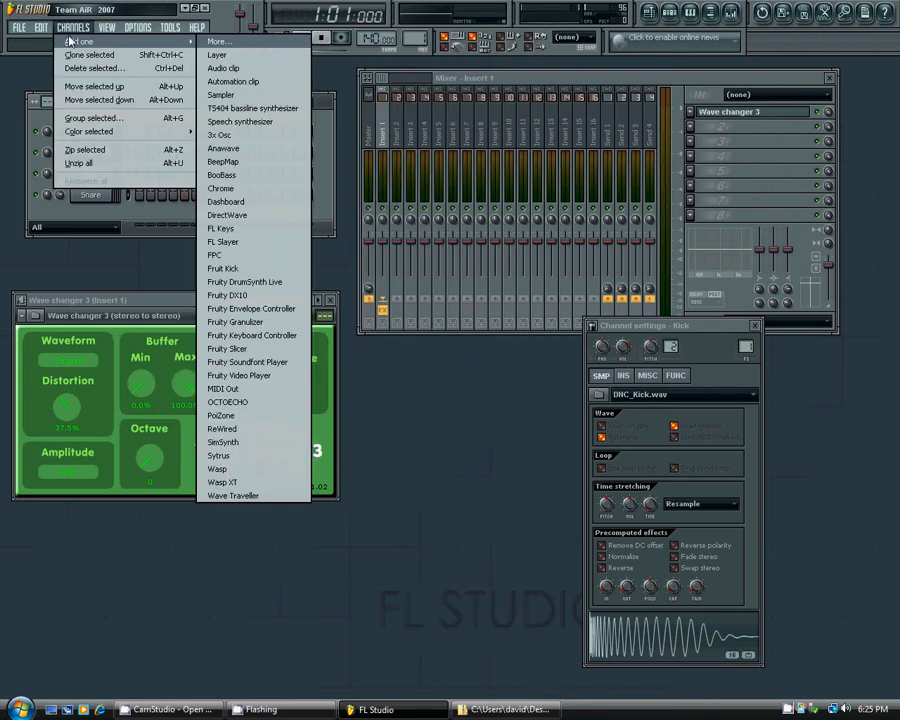
click(214, 149)
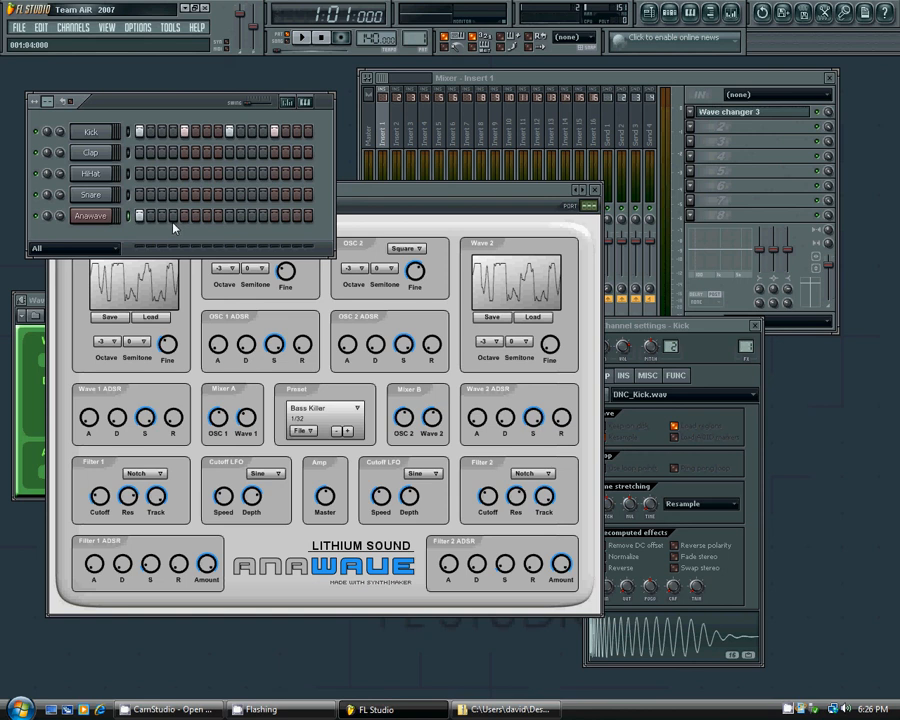
click(172, 216)
click(208, 216)
Play the pattern, switch Anawave to the Big Bass preset and stop playback.
click(308, 41)
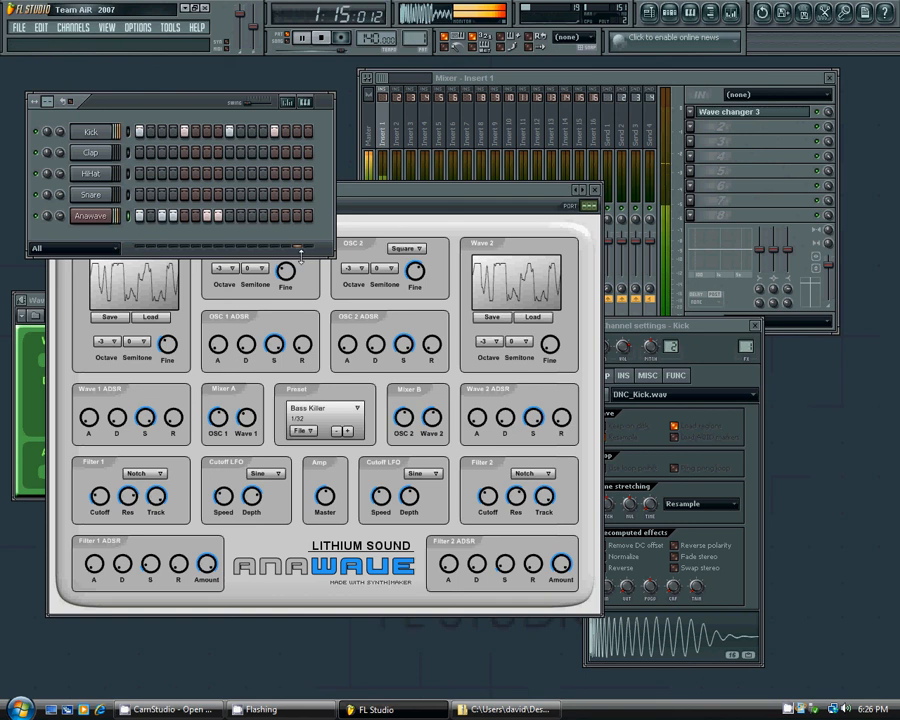
click(348, 431)
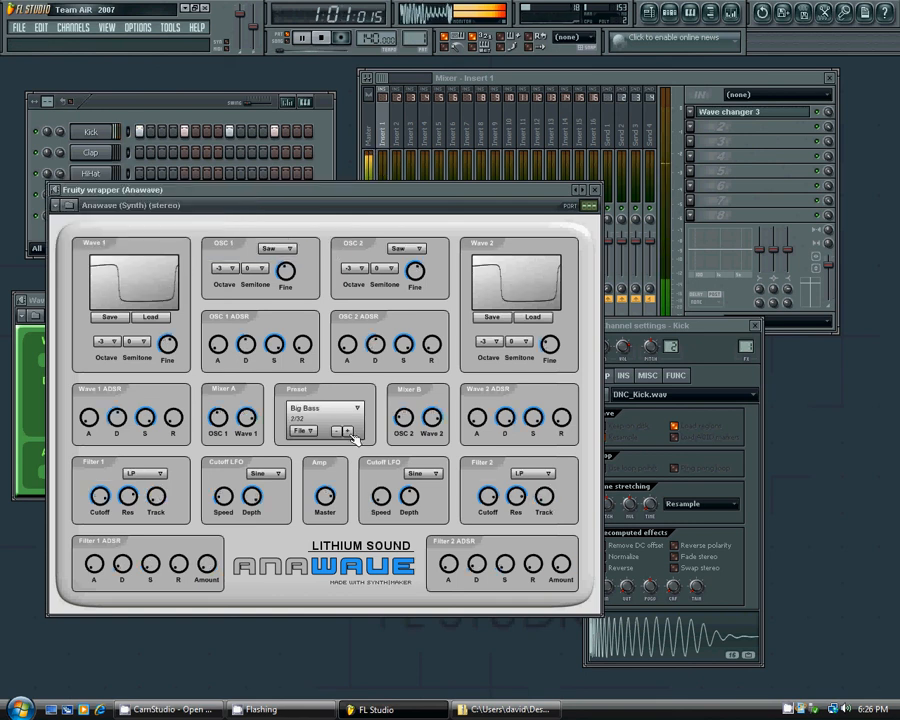
click(333, 36)
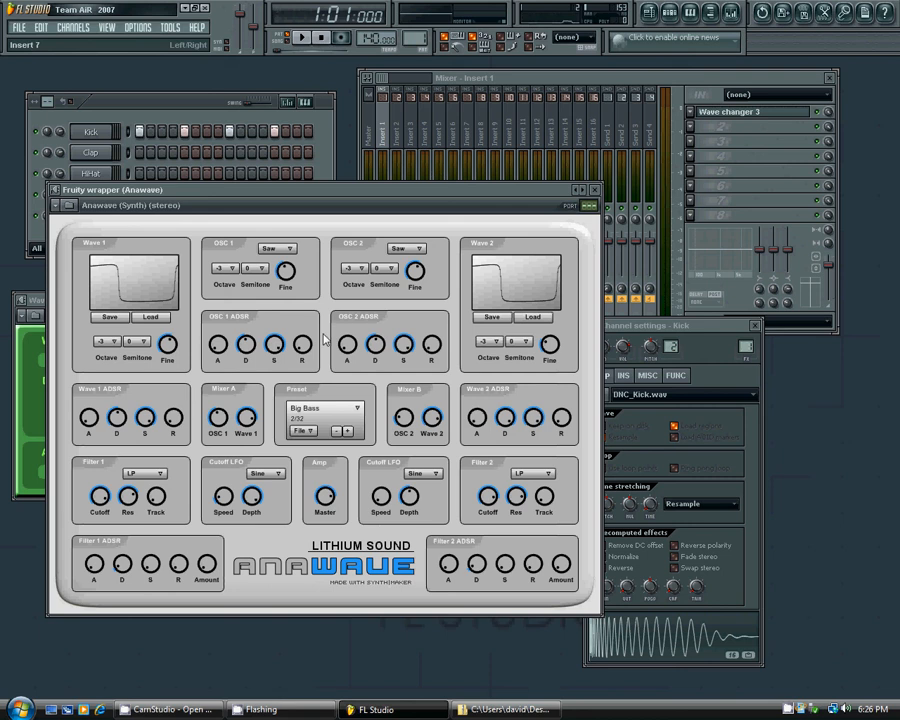
click(150, 710)
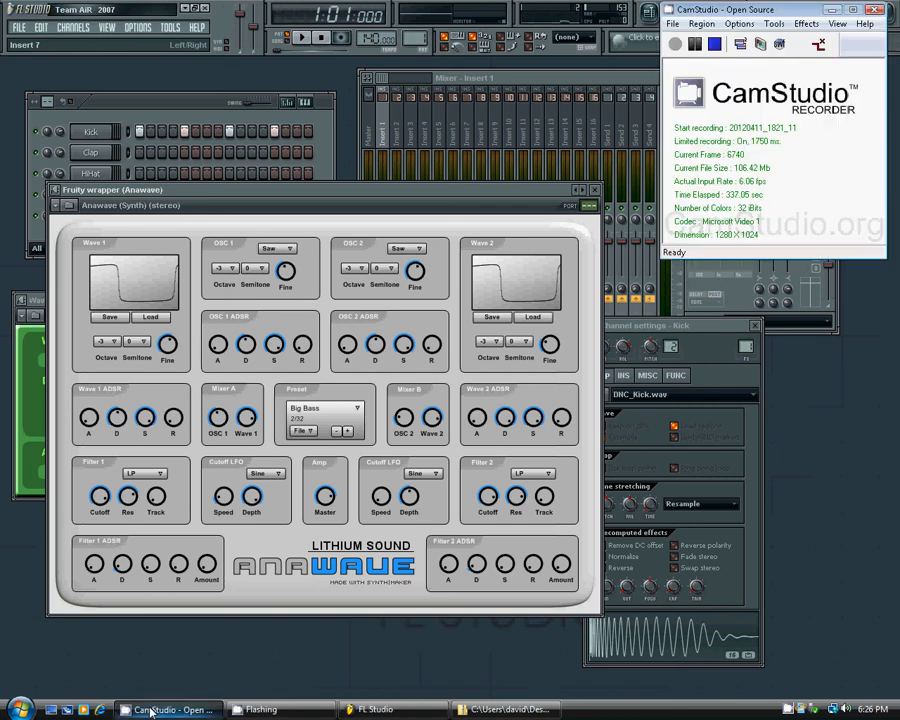